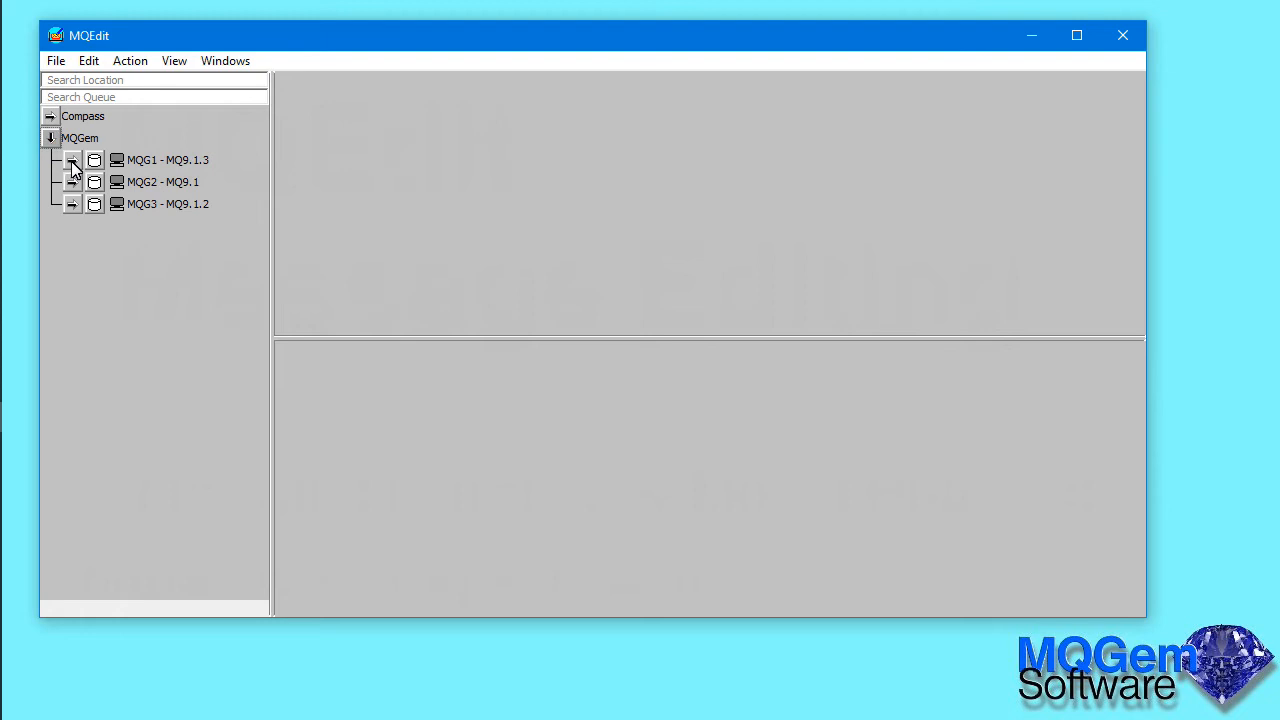
Expand queue manager MQG1 and its system queues, and open the SYSTEM.ADMIN.CHANNEL.EVENT queue.
left_click(71, 161)
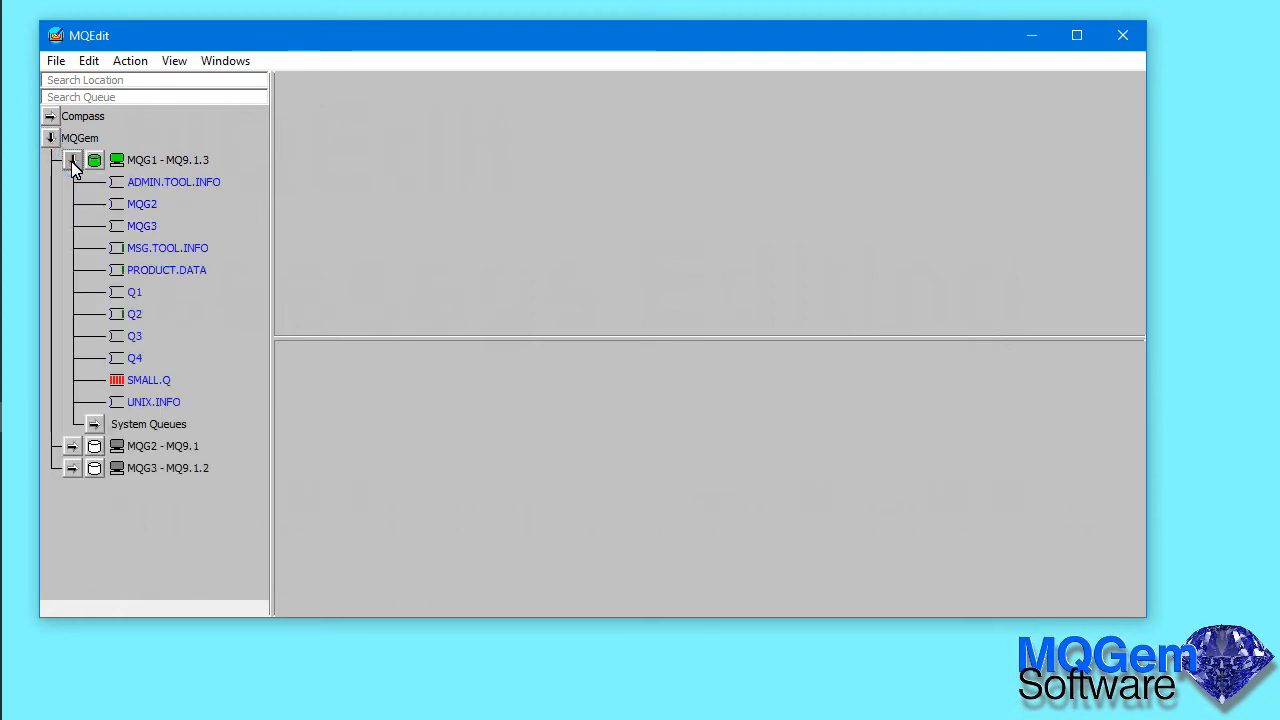
left_click(93, 424)
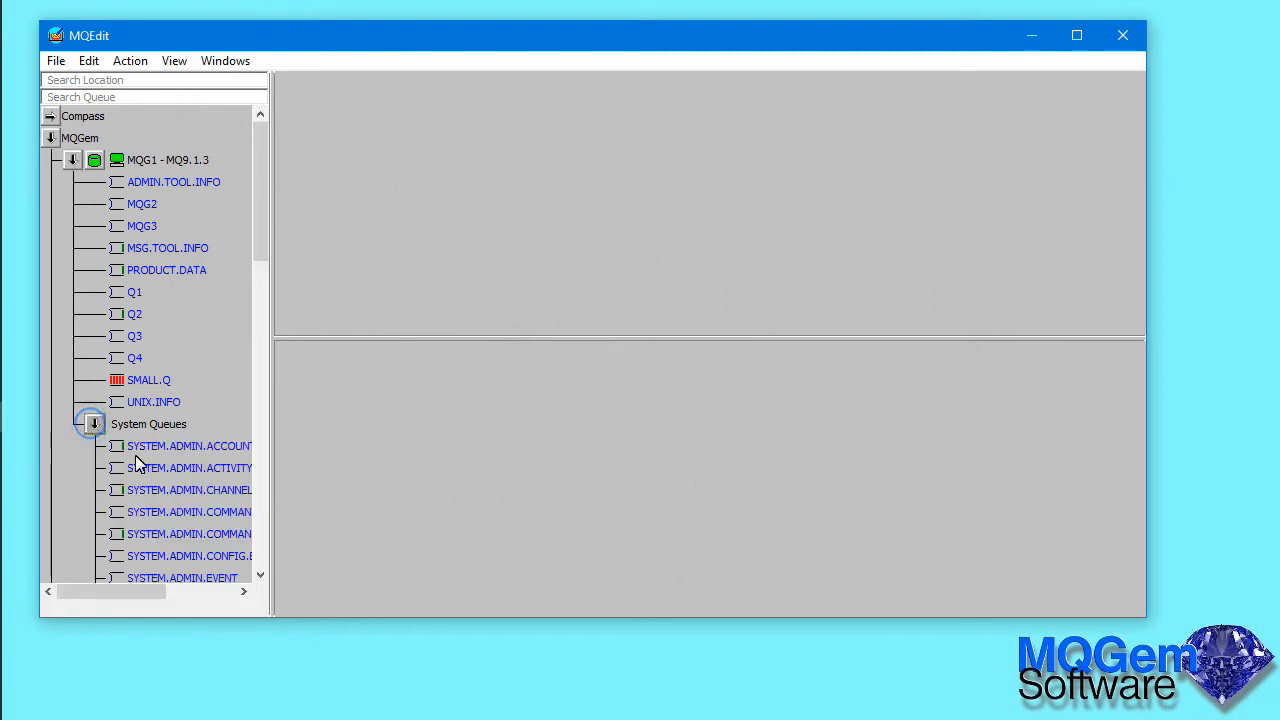
left_click_drag(271, 551, 346, 550)
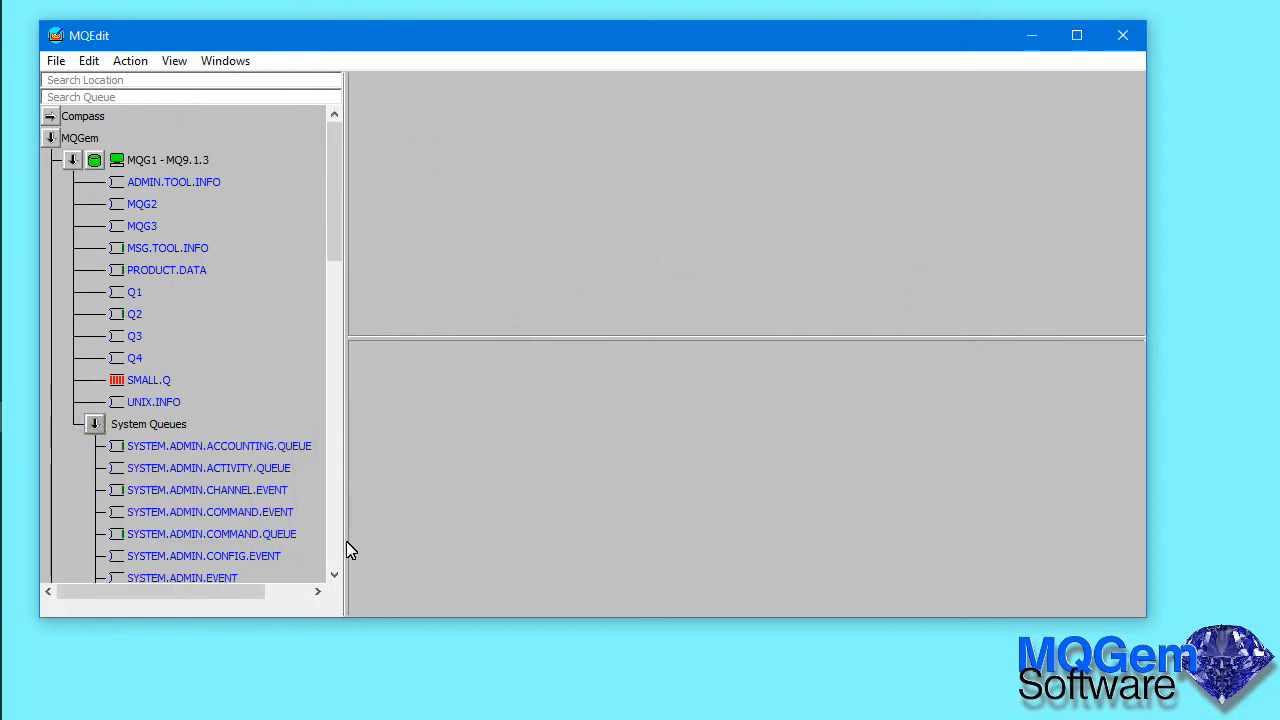
left_click(264, 494)
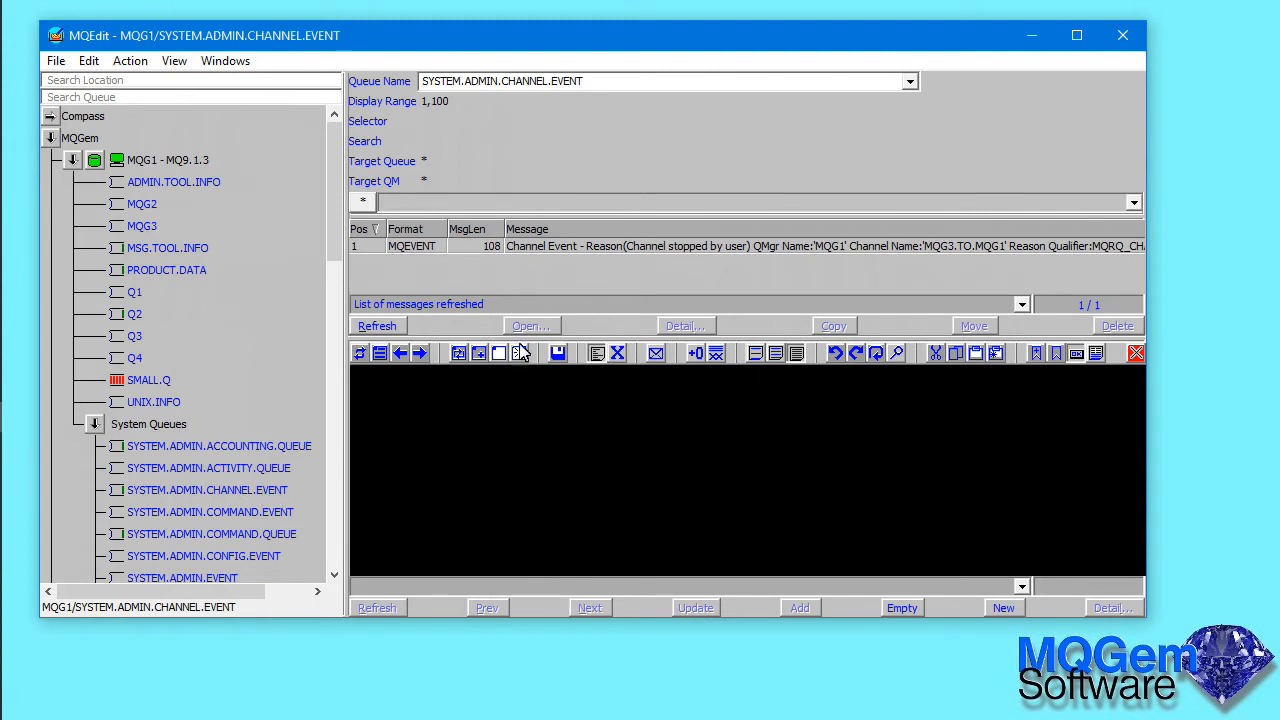
Display the channel event message across the whole window and include its message descriptor from the beginning.
left_click(615, 250)
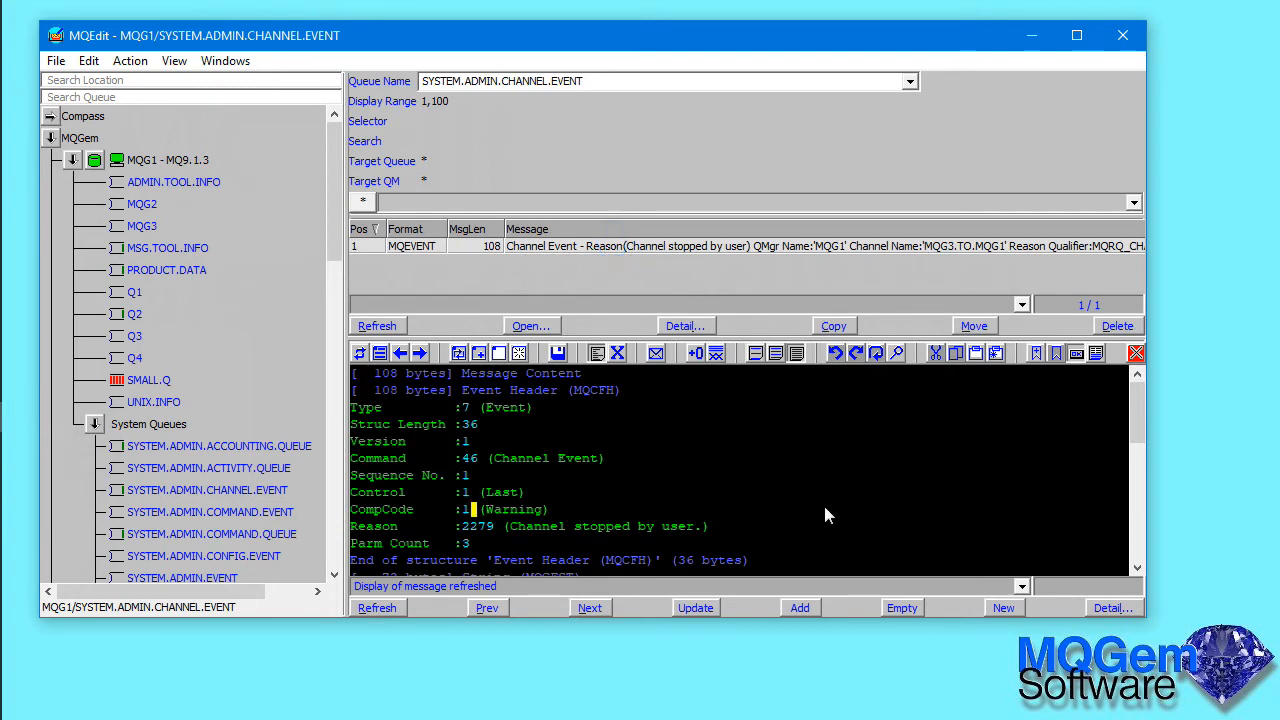
double_click(815, 449)
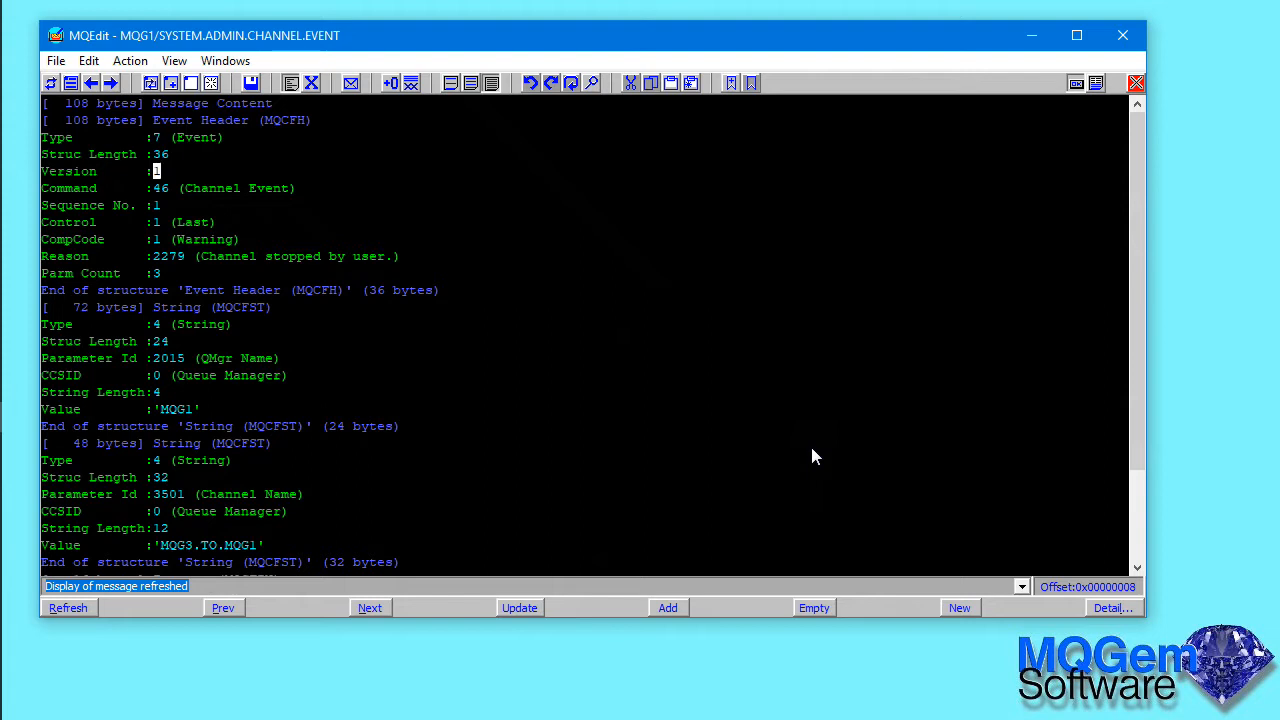
left_click(355, 85)
scroll(363, 135, "up", 4)
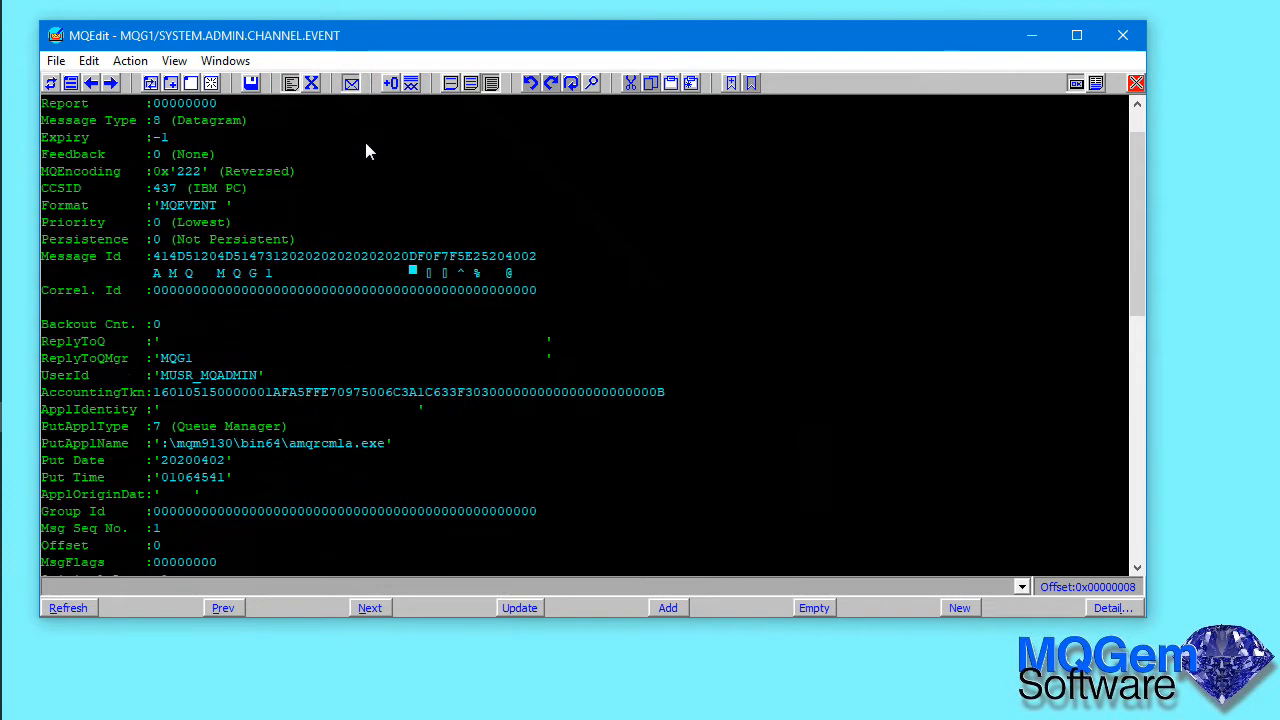
left_click(218, 123)
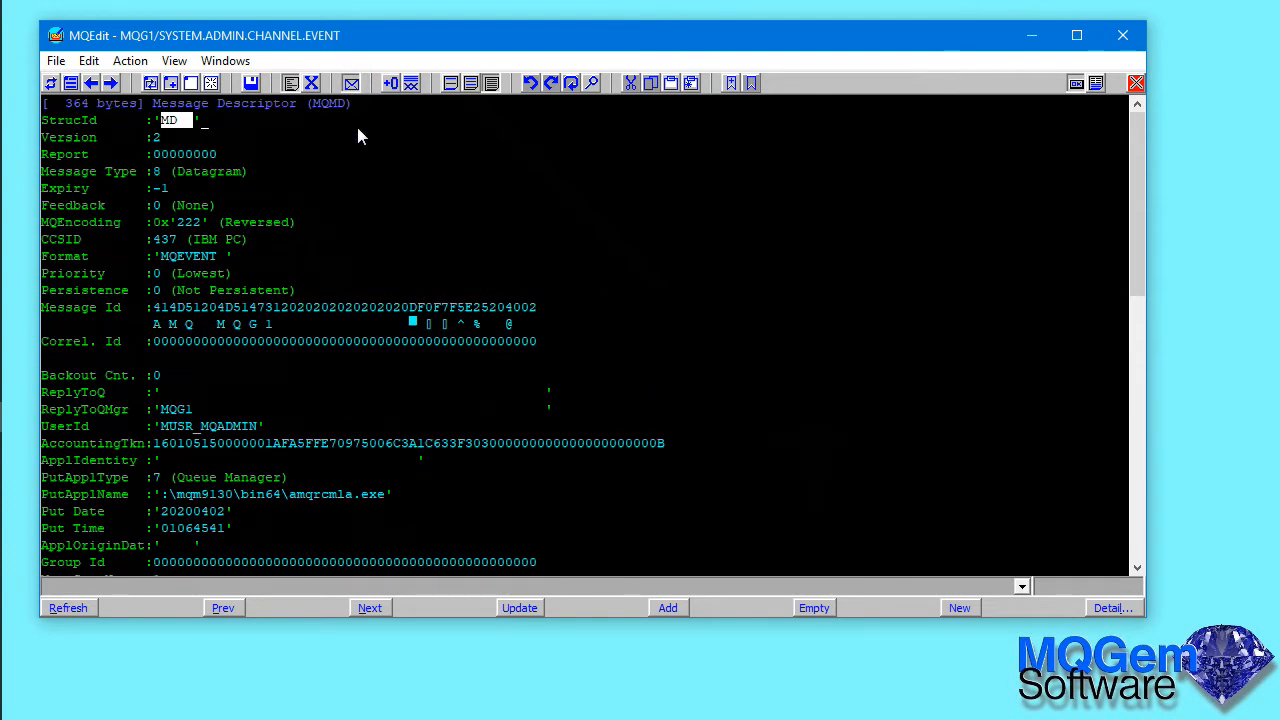
Compare the message at medium and low detail with and without its descriptor, ending at high detail with the descriptor hidden.
left_click(472, 85)
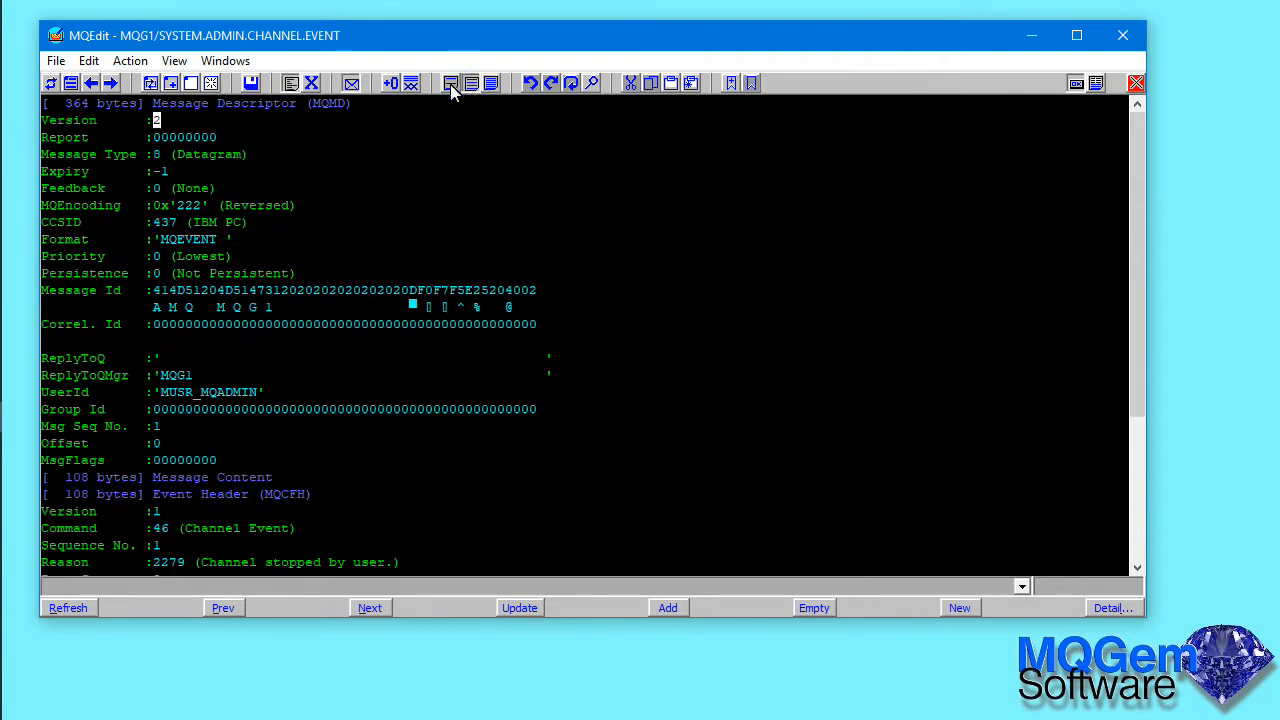
left_click(451, 85)
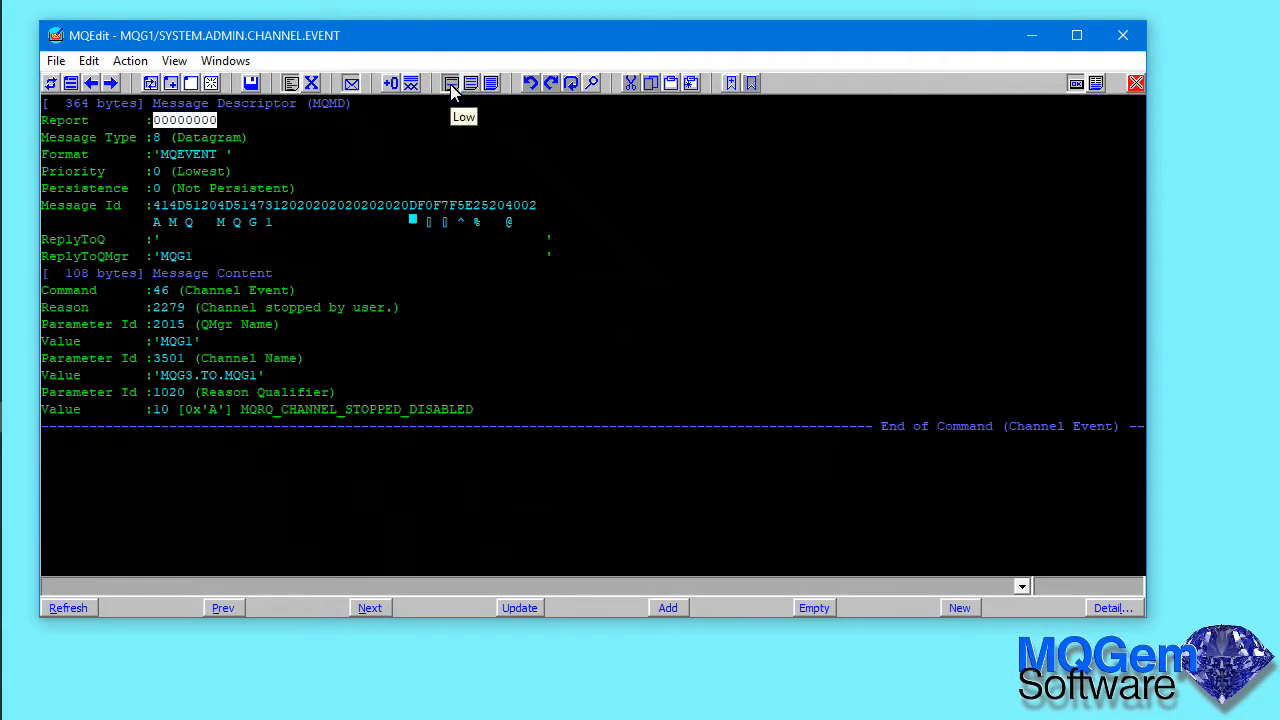
left_click(350, 85)
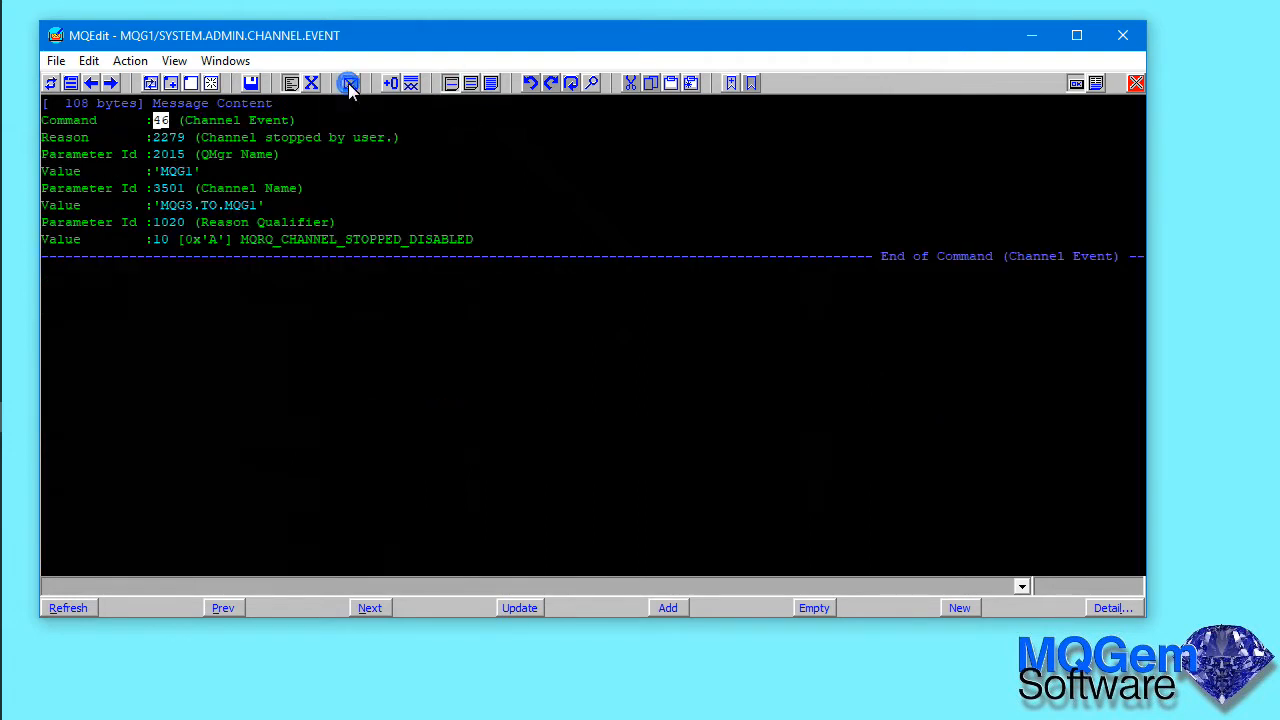
left_click(472, 87)
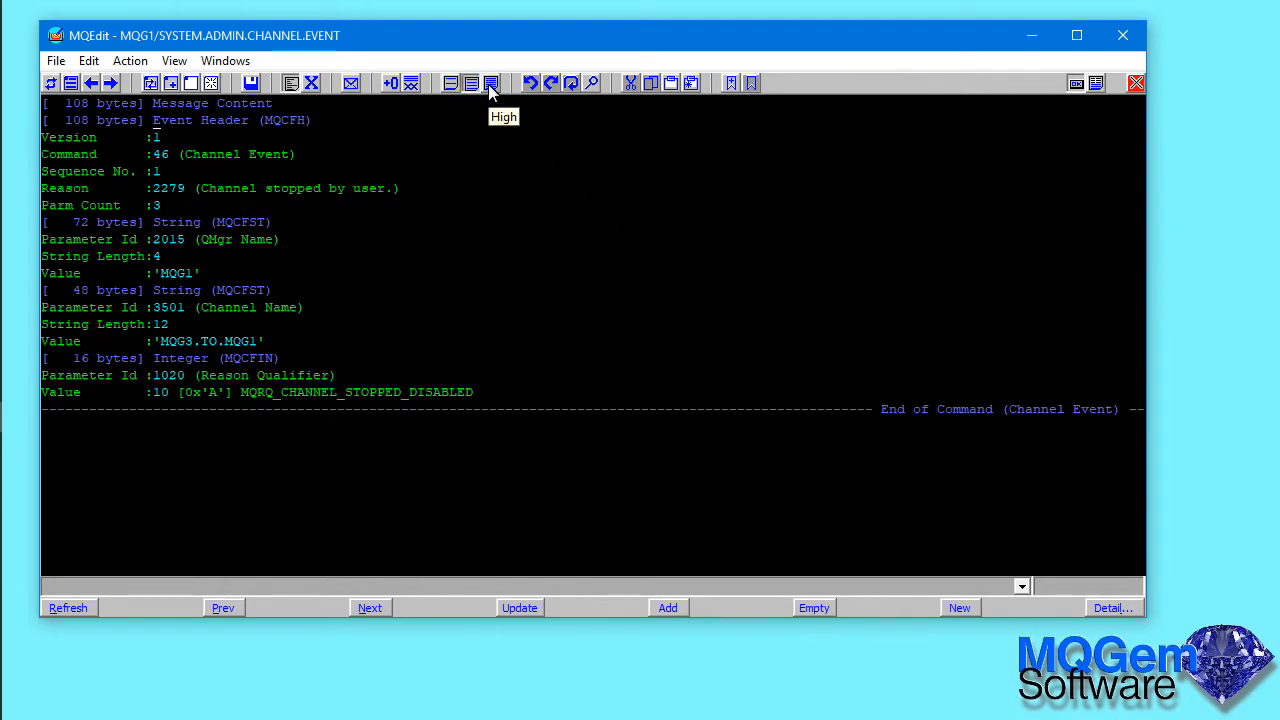
left_click(491, 85)
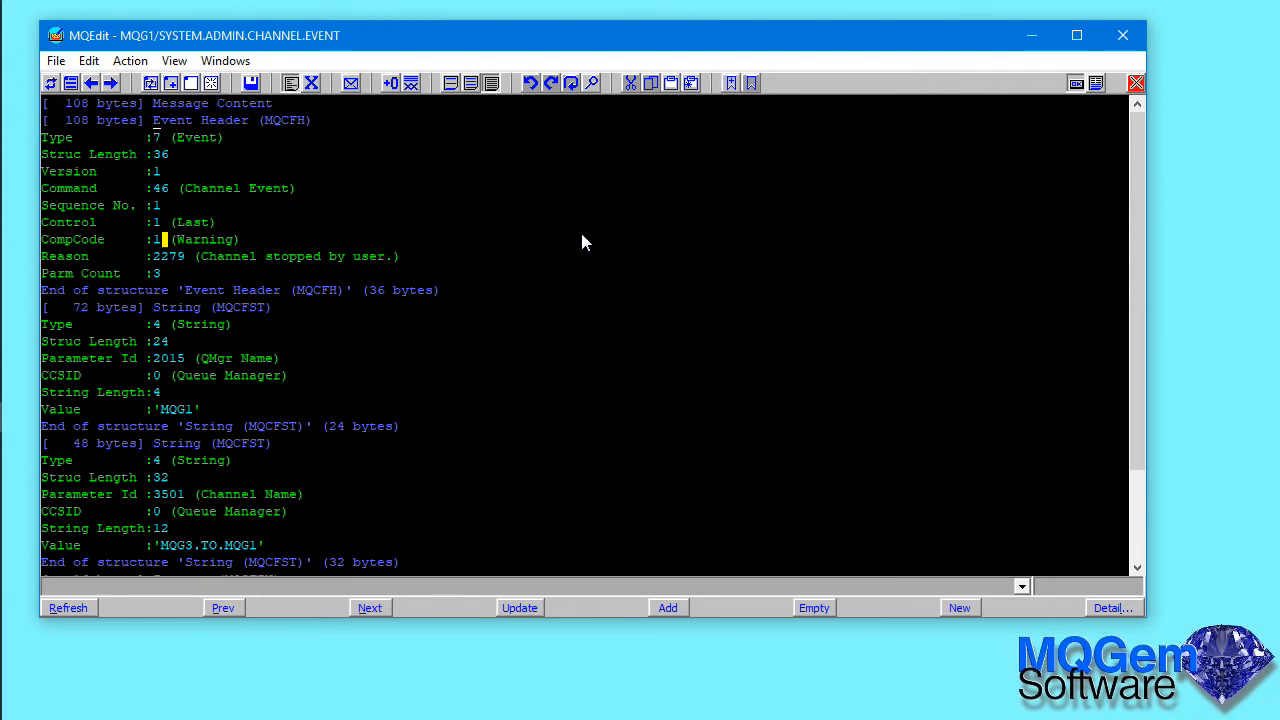
Examine the formatter options offered for displaying the message.
right_click(538, 214)
mouse_move(634, 306)
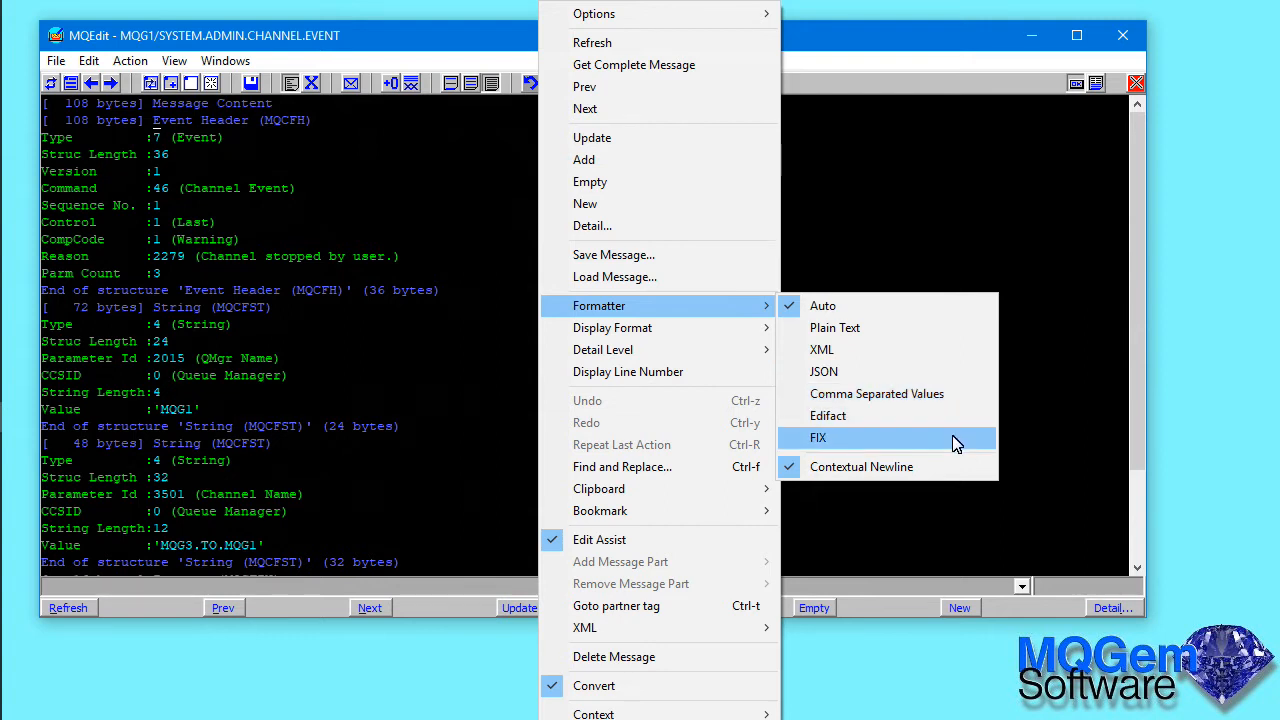
left_click(1065, 440)
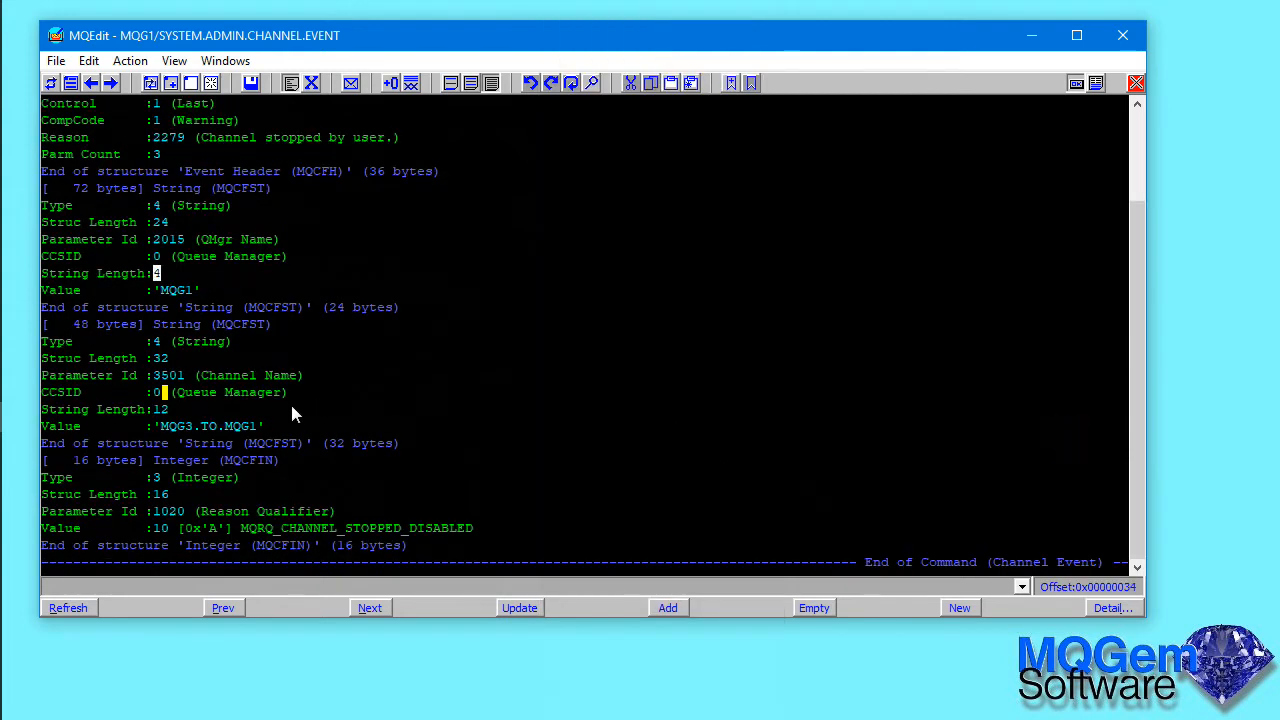
Extend the channel name value in the message to MQG3.TO.MQG1.T01 and update the message on the queue.
left_click(257, 428)
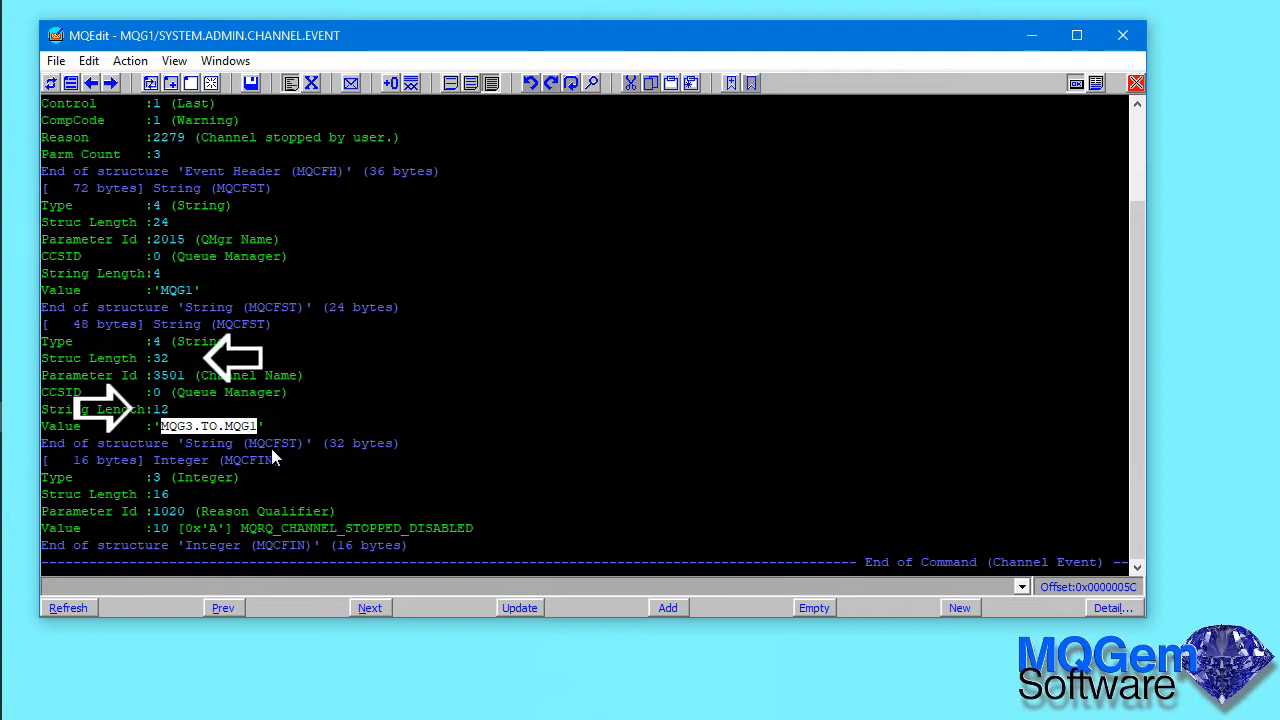
type(".TO1")
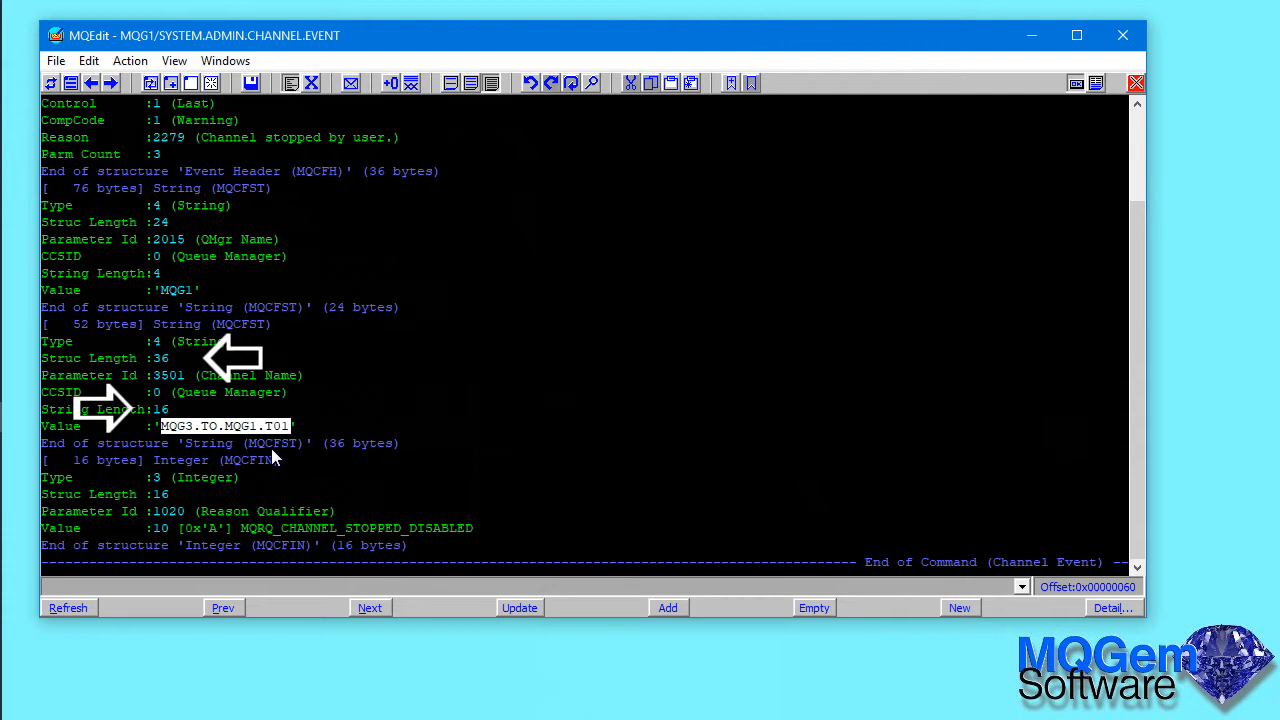
left_click(533, 610)
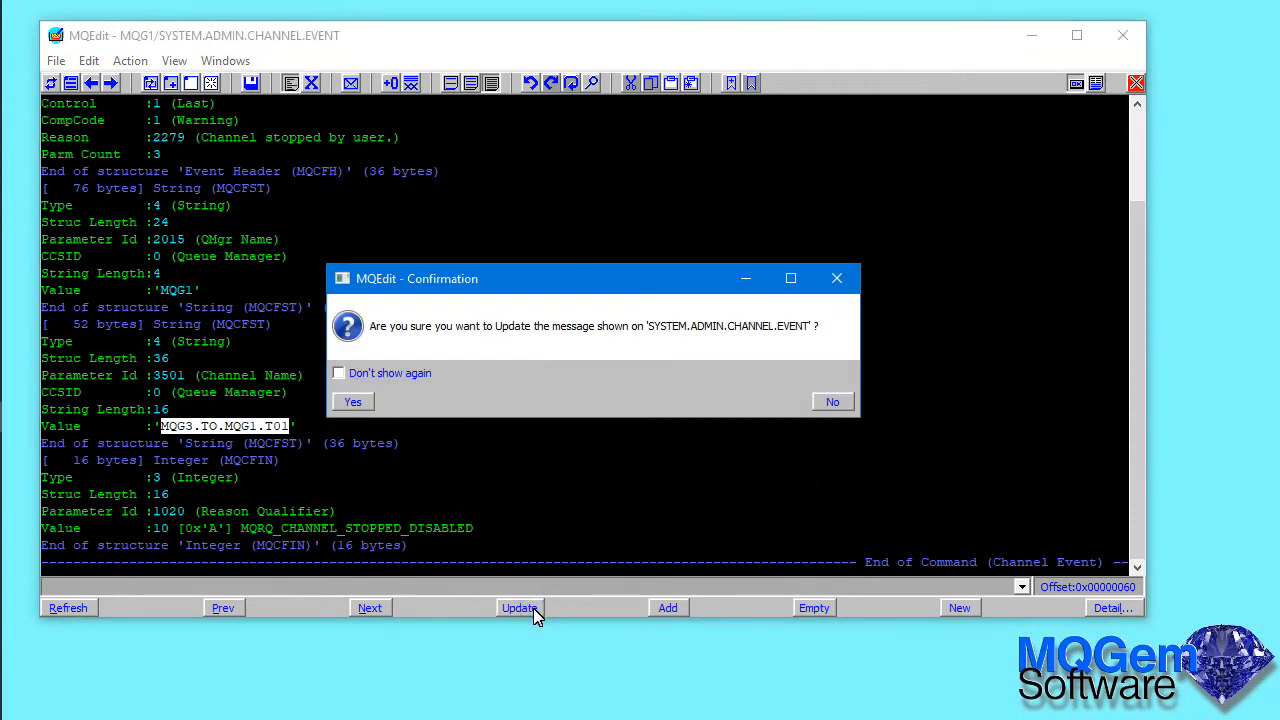
left_click(352, 402)
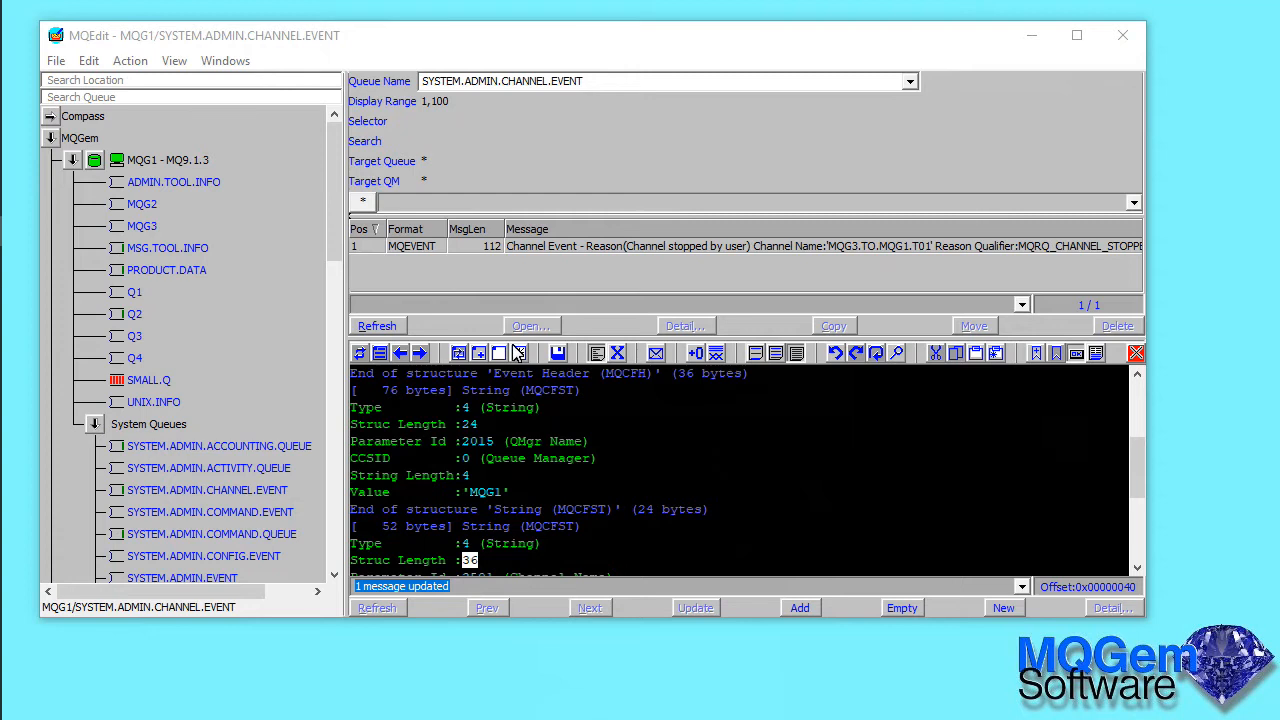
Collapse the system queues, open the PRODUCT.DATA queue and enlarge its message list to show every message.
left_click(94, 424)
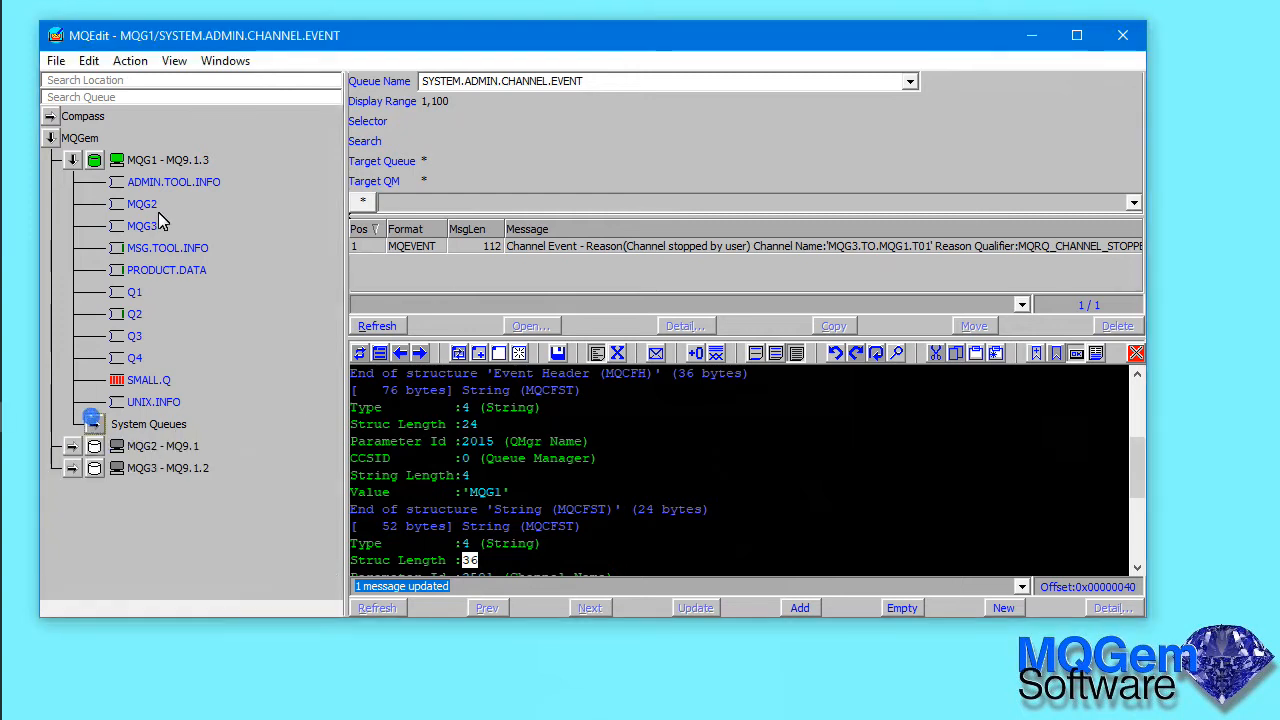
left_click(180, 270)
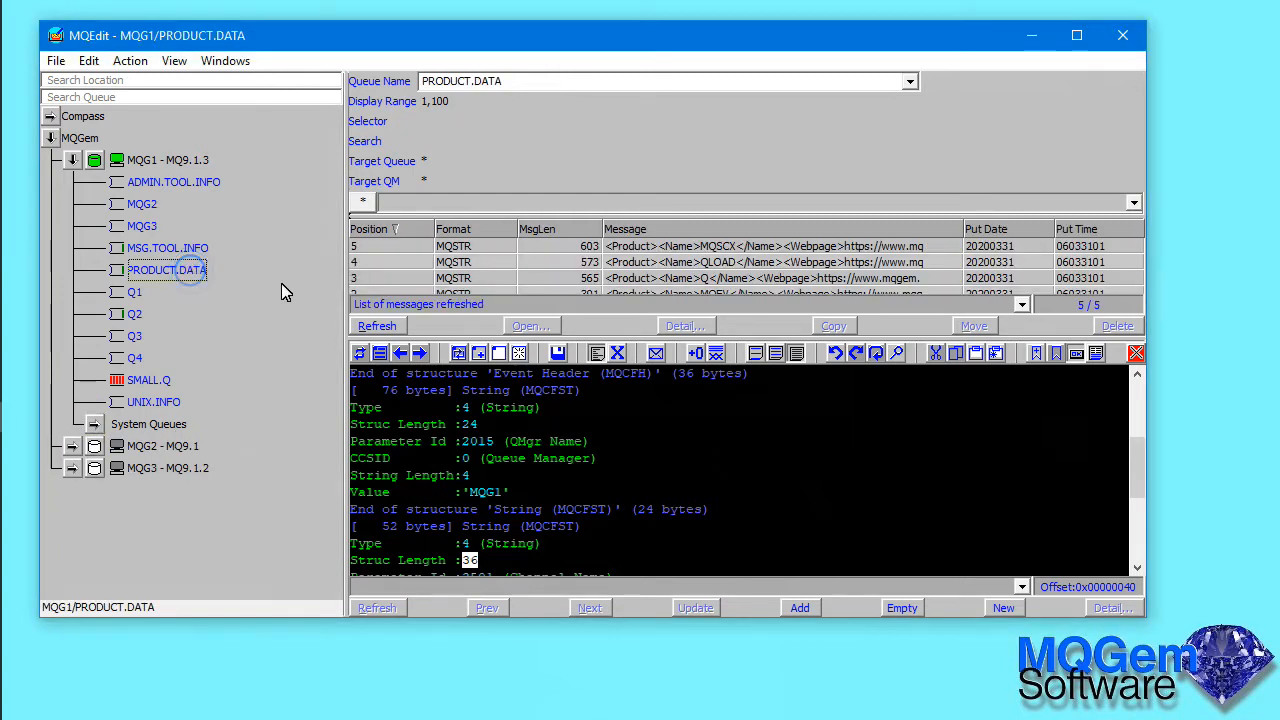
left_click_drag(587, 226, 587, 148)
left_click_drag(620, 341, 612, 307)
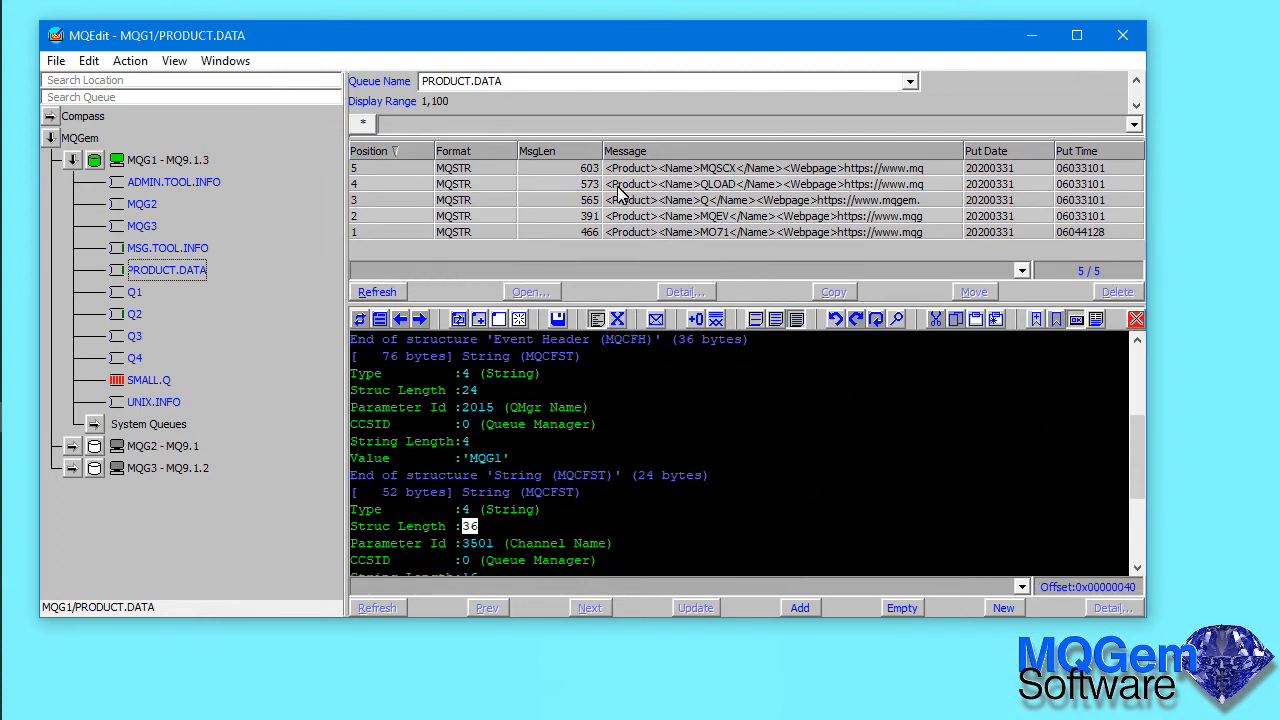
Copy the MQSCX, QLOAD, Q and MQEV messages from PRODUCT.DATA to UNIX.INFO, and open UNIX.INFO to check them.
left_click(720, 170)
left_click_drag(720, 170, 728, 202)
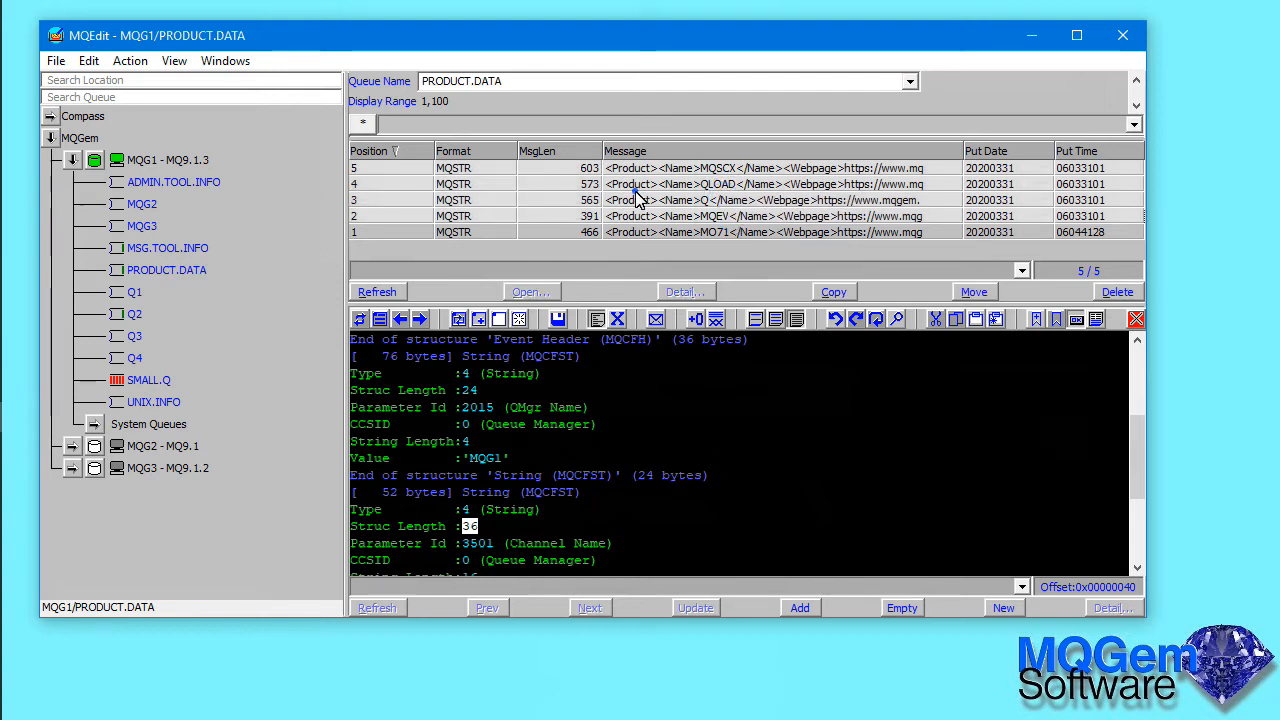
left_click_drag(556, 204, 174, 408)
key("shift")
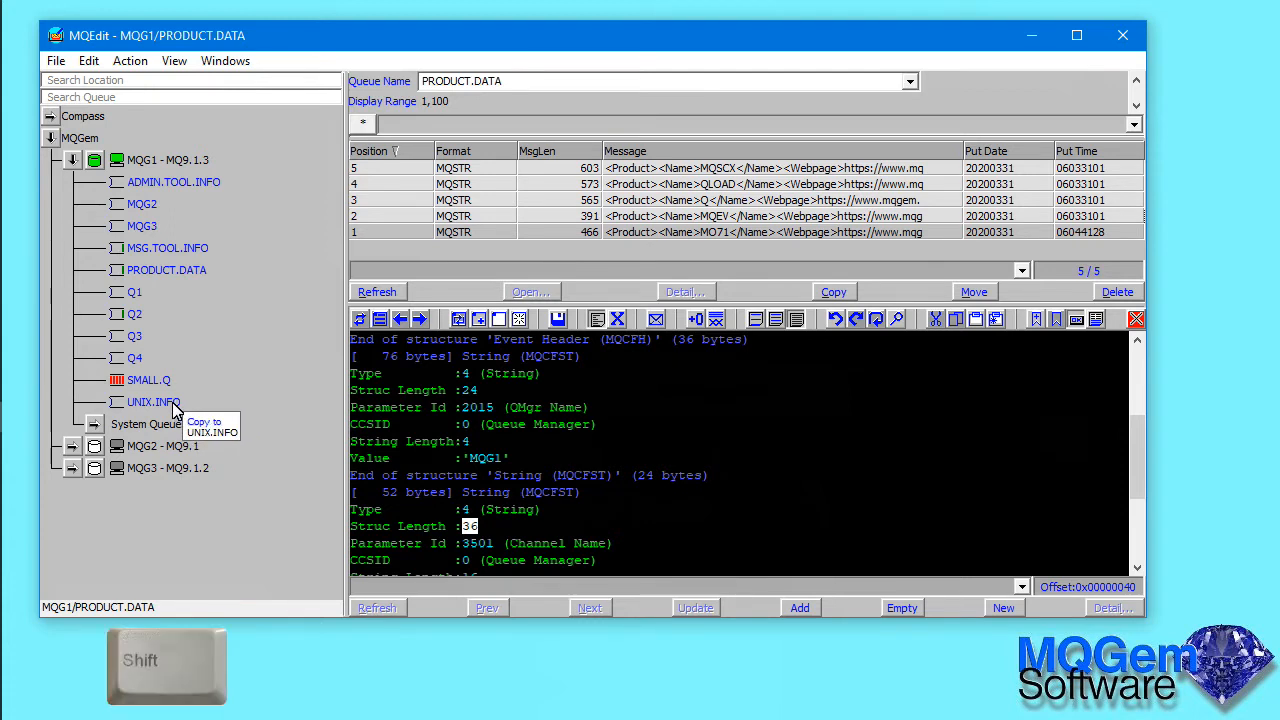
left_click_drag(174, 408, 174, 408)
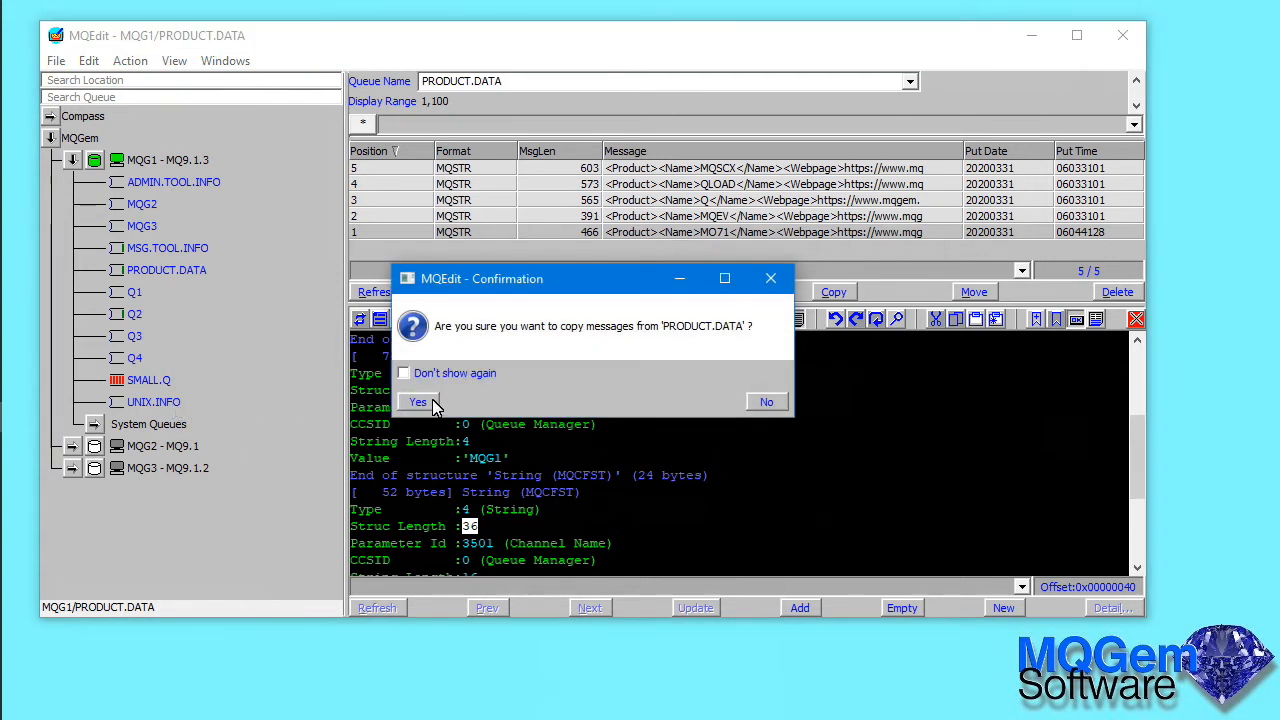
left_click(418, 402)
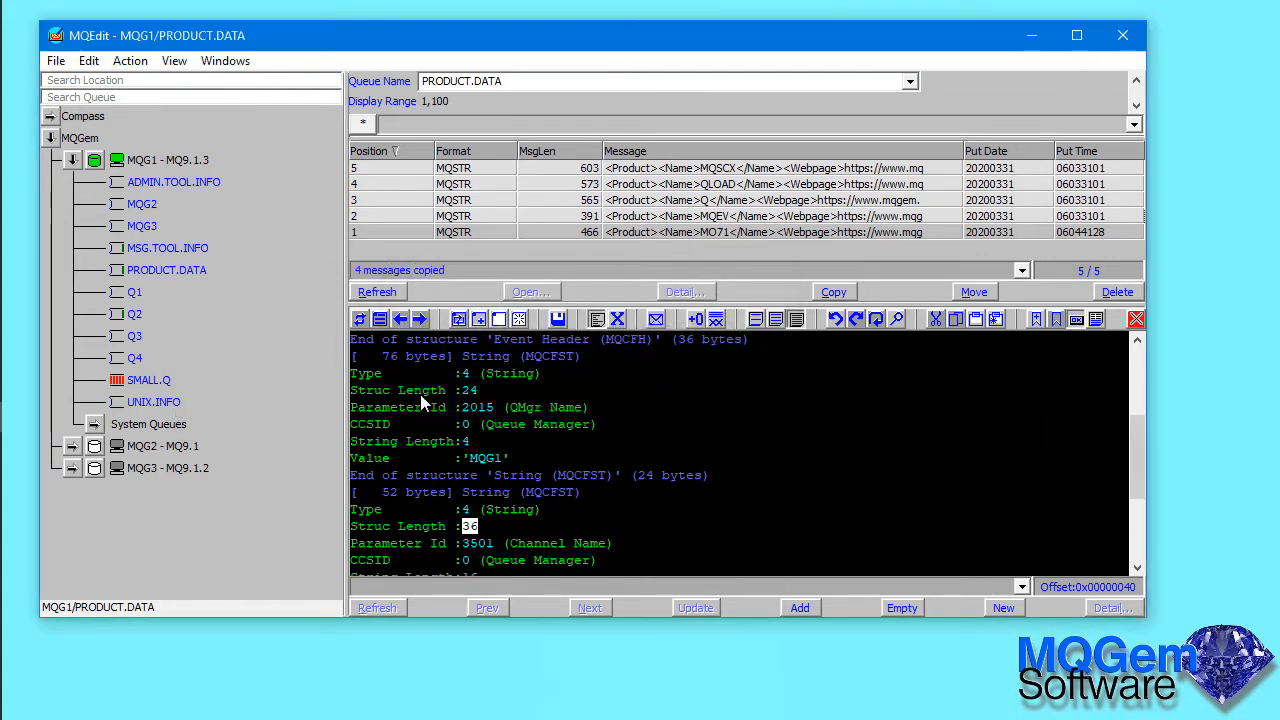
left_click(160, 402)
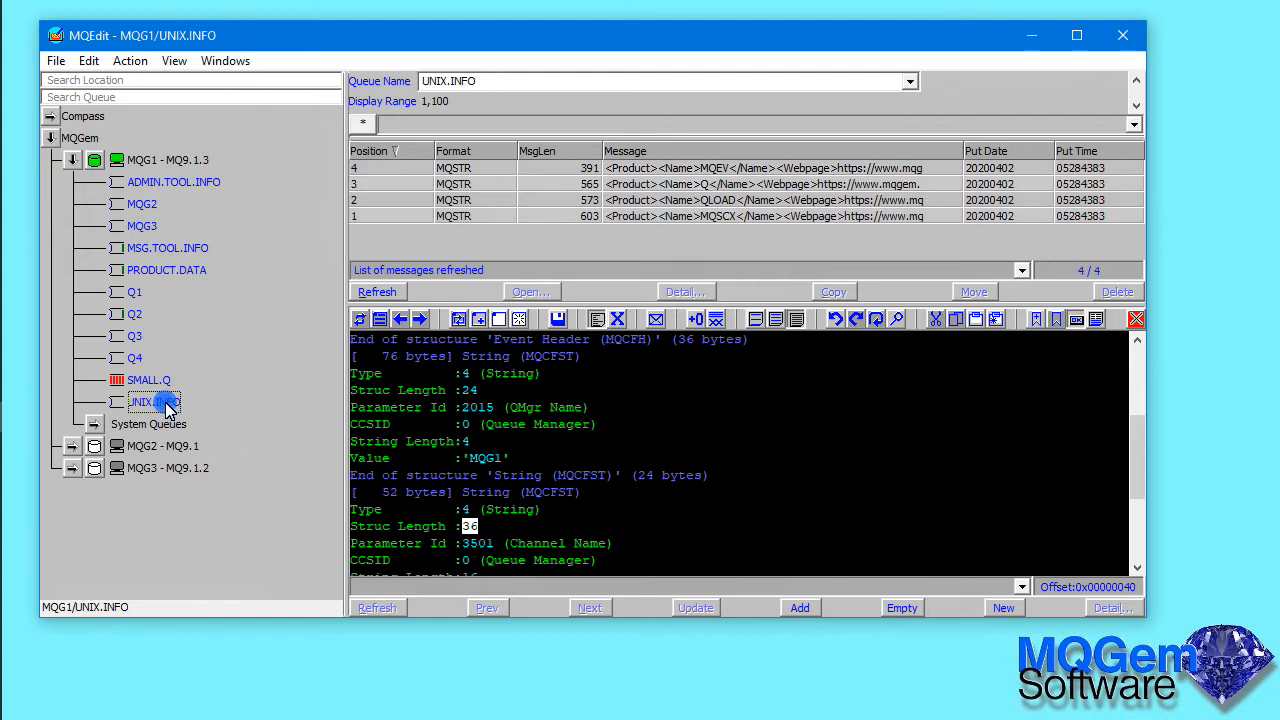
Reopen the PRODUCT.DATA queue in a narrower window and place a second main window beside it.
left_click(181, 269)
left_click_drag(344, 207, 247, 208)
left_click_drag(1147, 269, 698, 271)
left_click(56, 60)
left_click(114, 83)
left_click_drag(400, 109, 889, 134)
Open MQG1's ADMIN.TOOL.INFO queue in the second window and enlarge its message list.
left_click(612, 238)
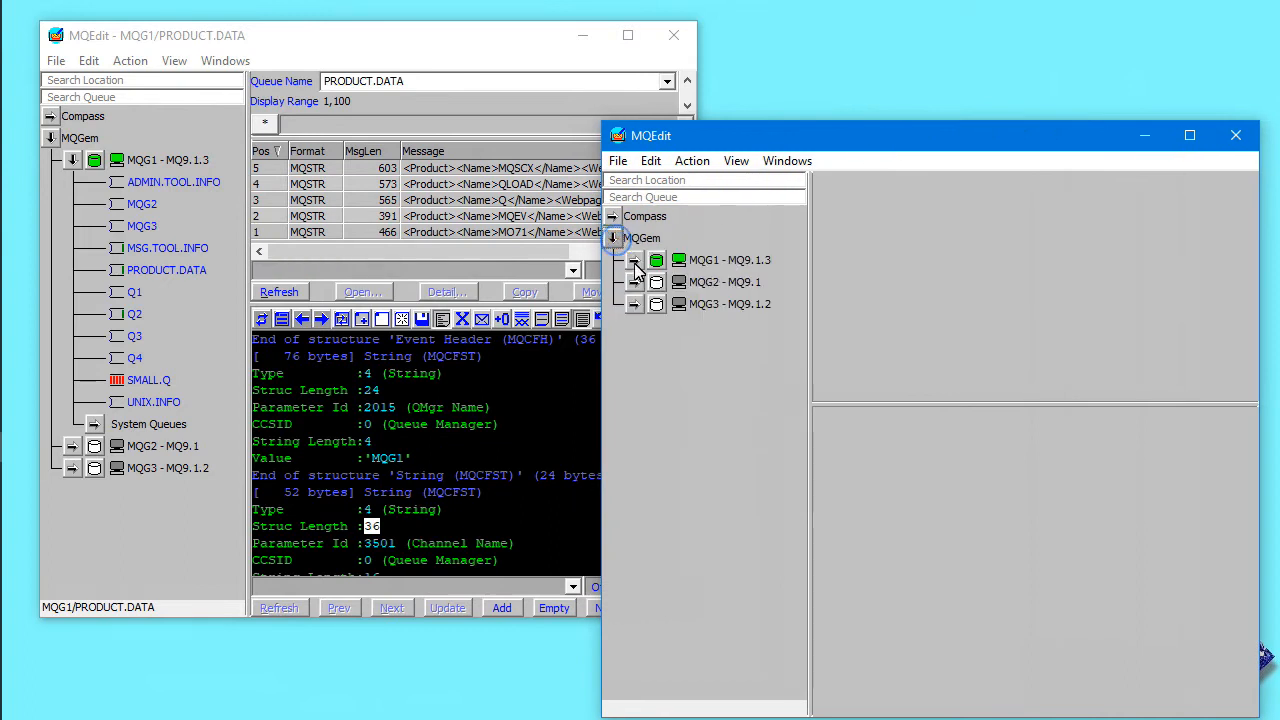
left_click(634, 260)
left_click(745, 282)
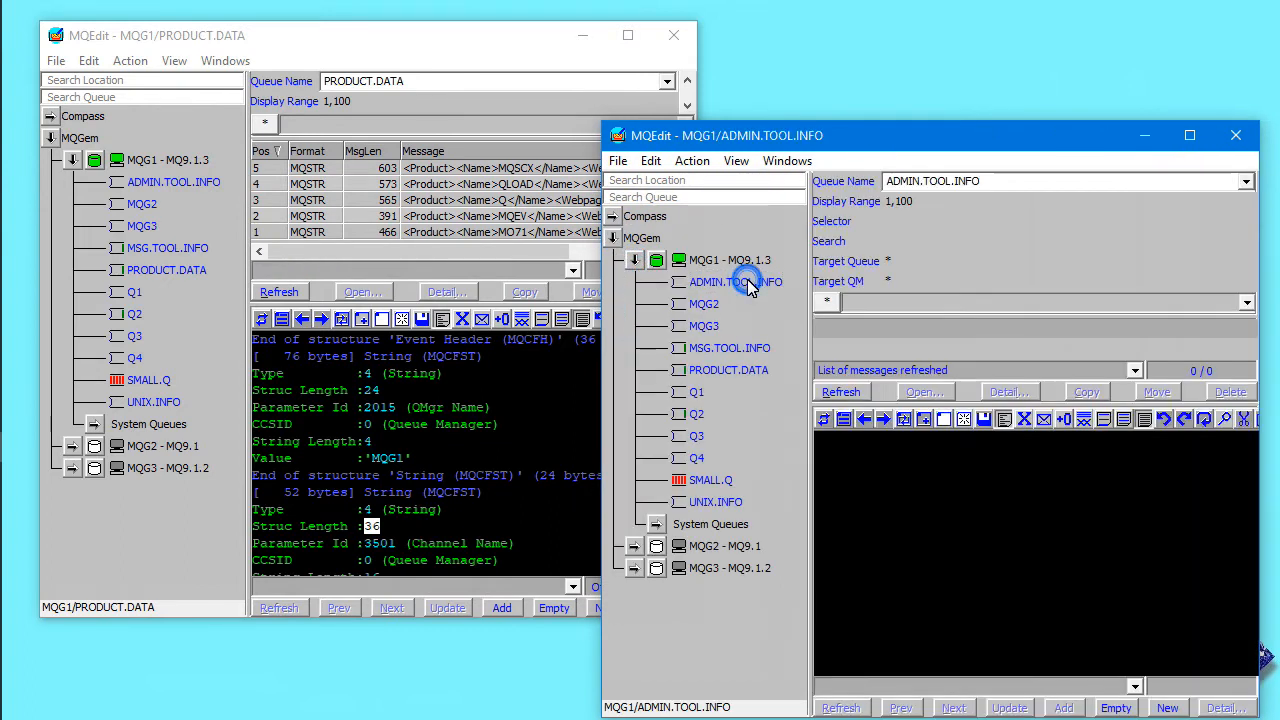
left_click_drag(901, 317, 891, 221)
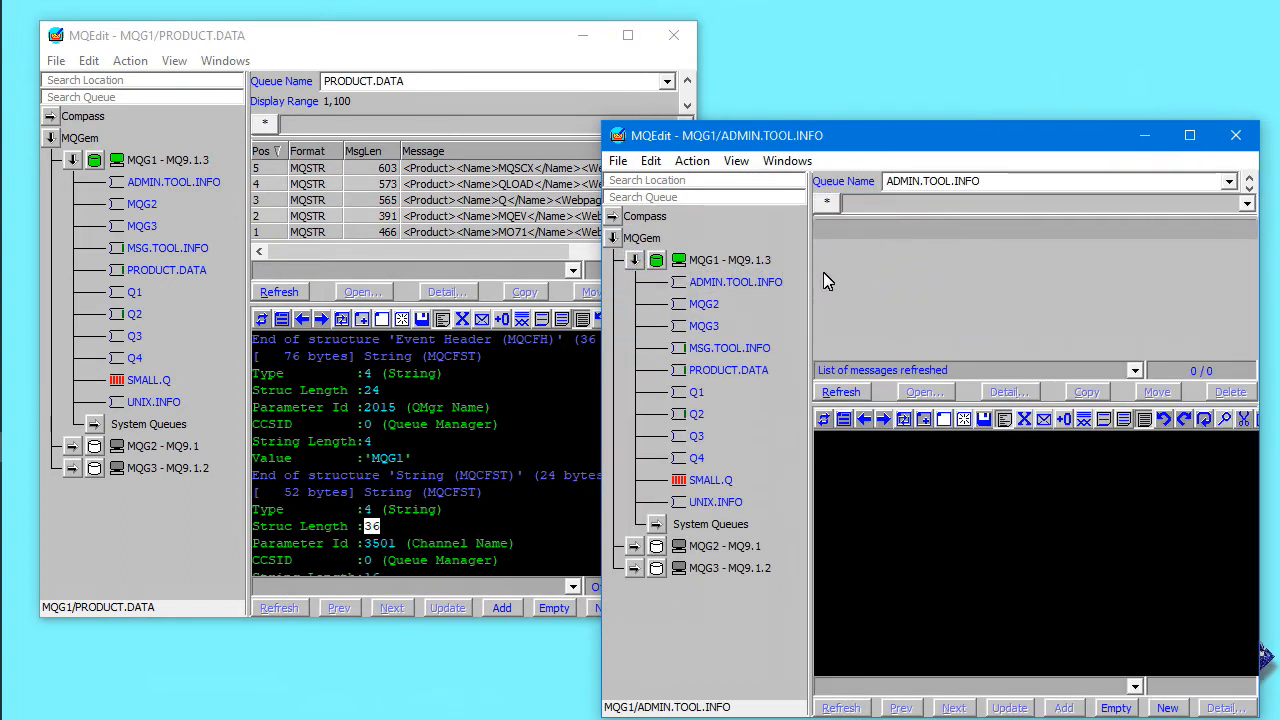
Copy the MO71, MQEV and MQSCX messages from PRODUCT.DATA to ADMIN.TOOL.INFO in the second window, and widen the PRODUCT.DATA window again.
left_click(503, 229)
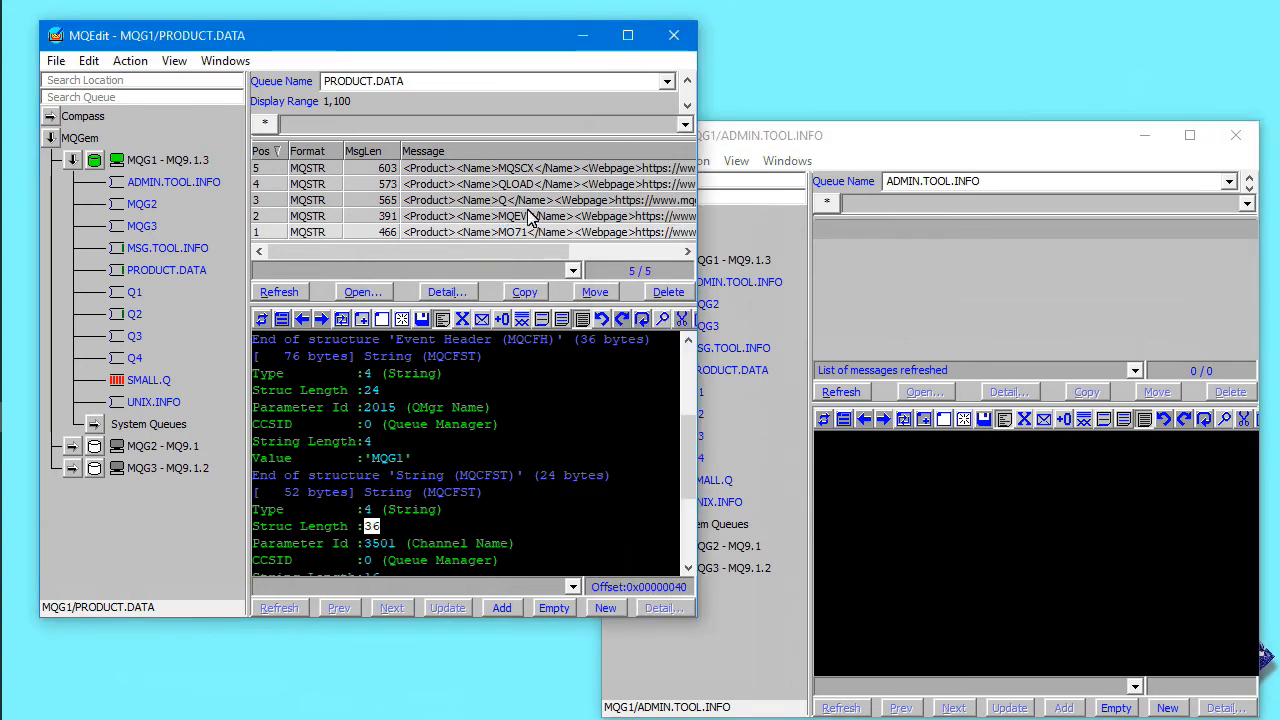
left_click(528, 215, "ctrl")
left_click(531, 170, "ctrl")
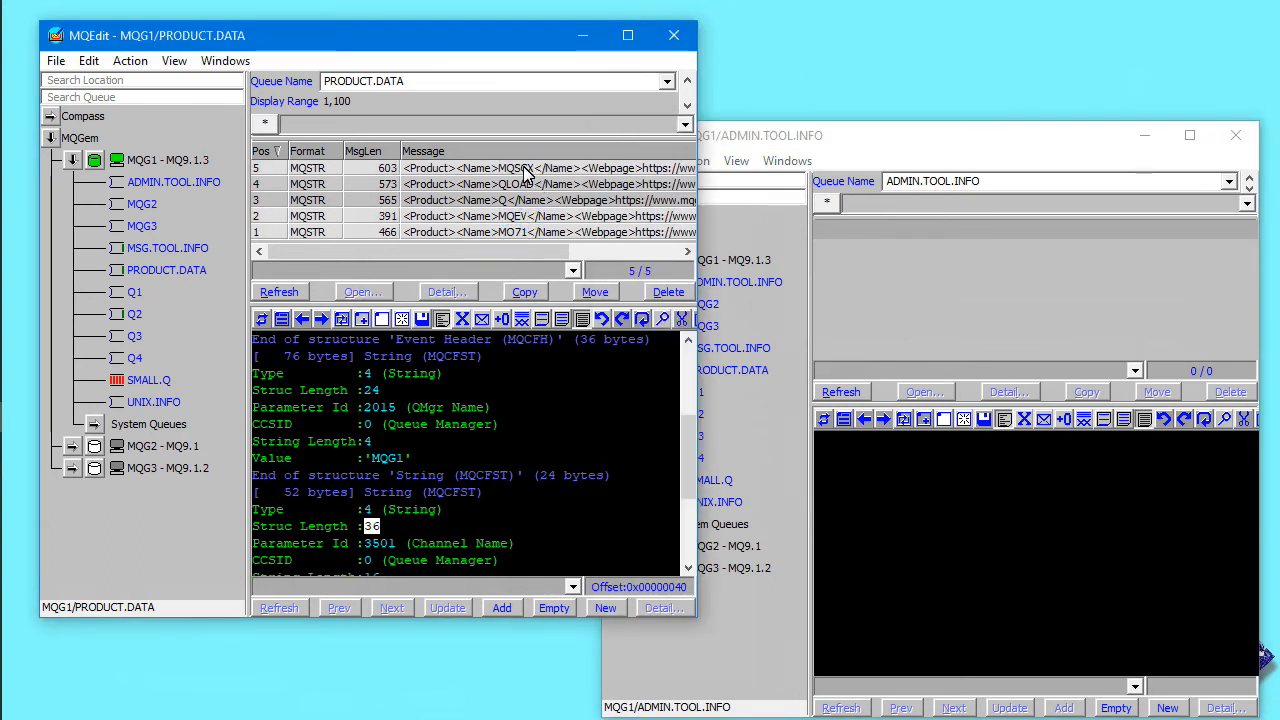
left_click_drag(531, 172, 918, 280)
key("ctrl")
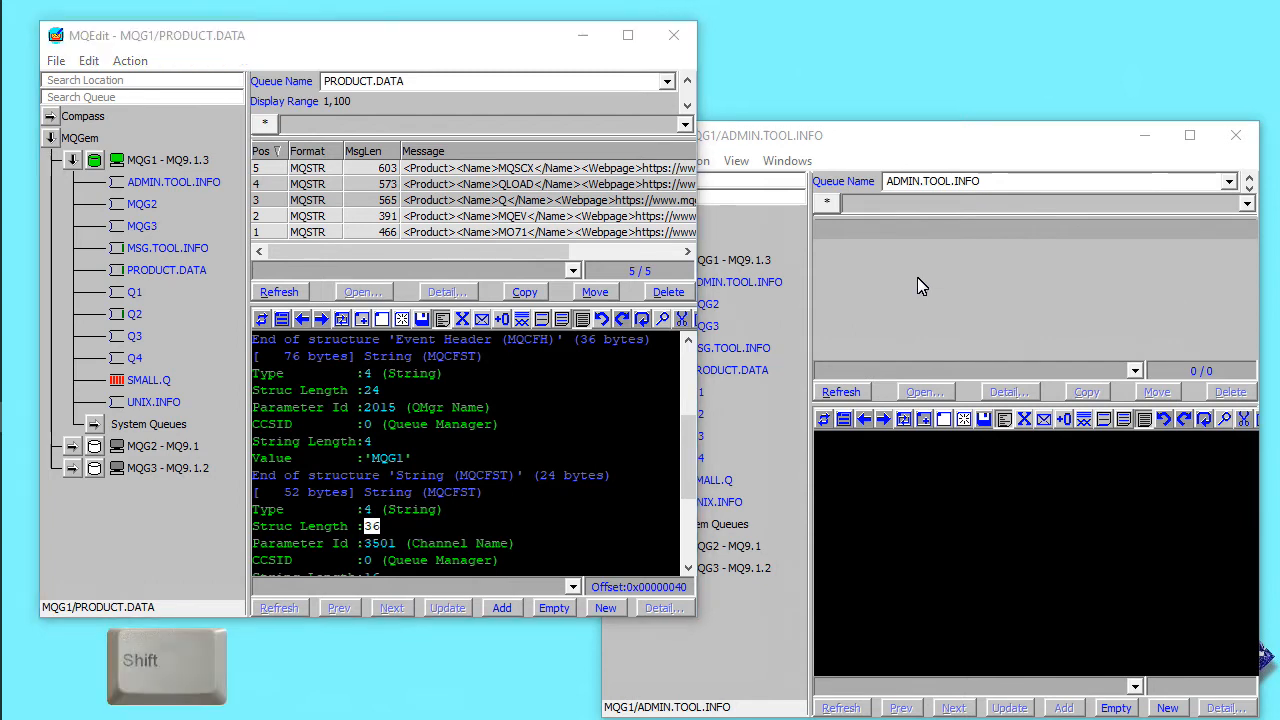
left_click(193, 401)
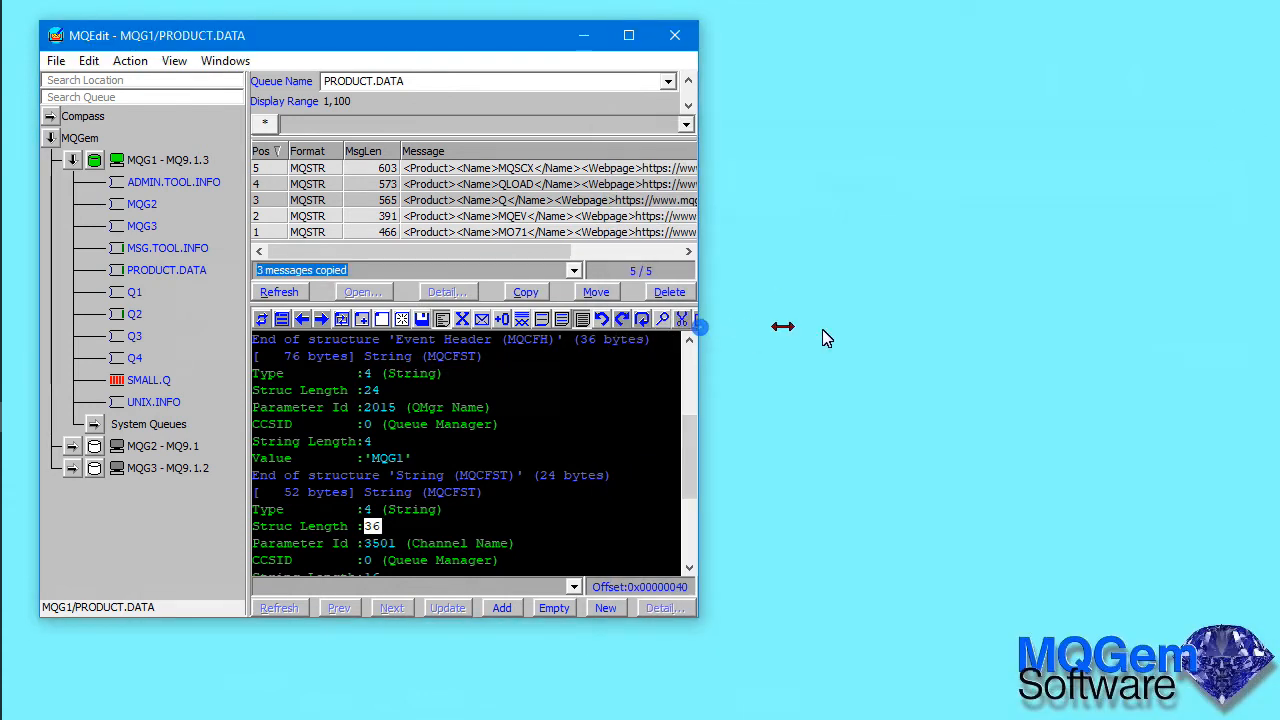
left_click_drag(782, 326, 1174, 326)
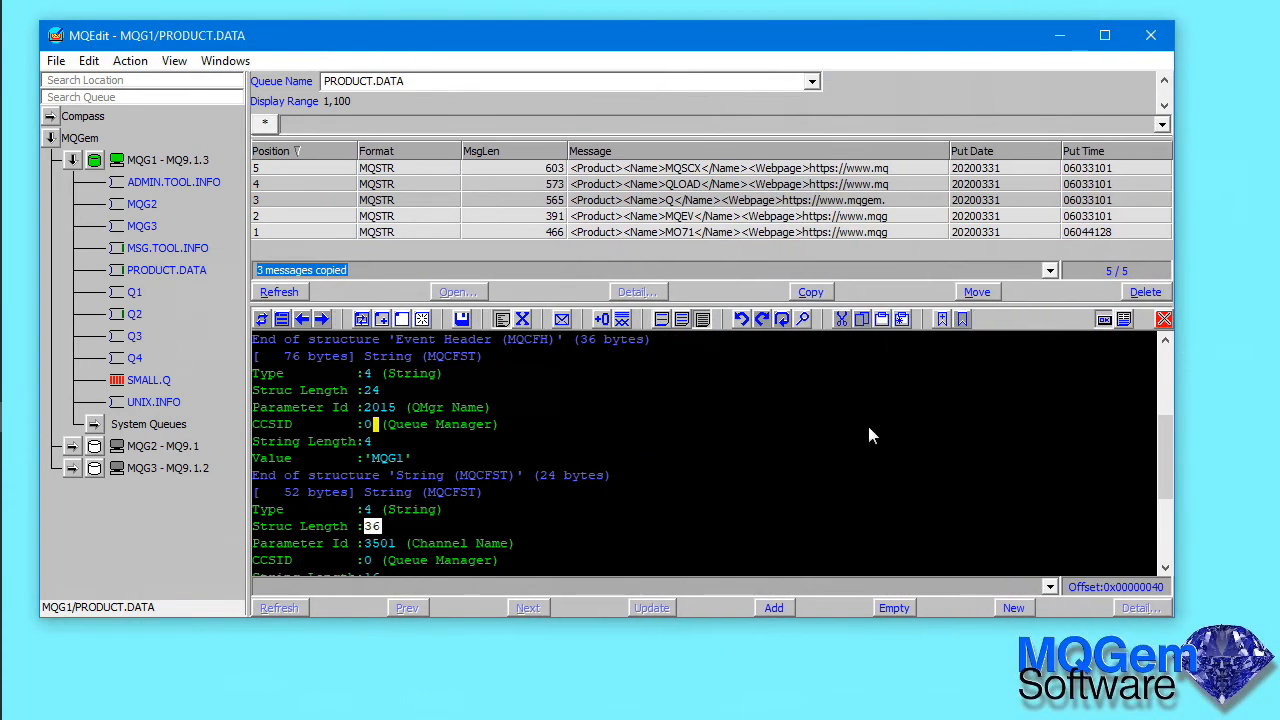
Start an empty message for PRODUCT.DATA and enter a Prod element holding a Name element with the text MQEdit.
left_click(402, 320)
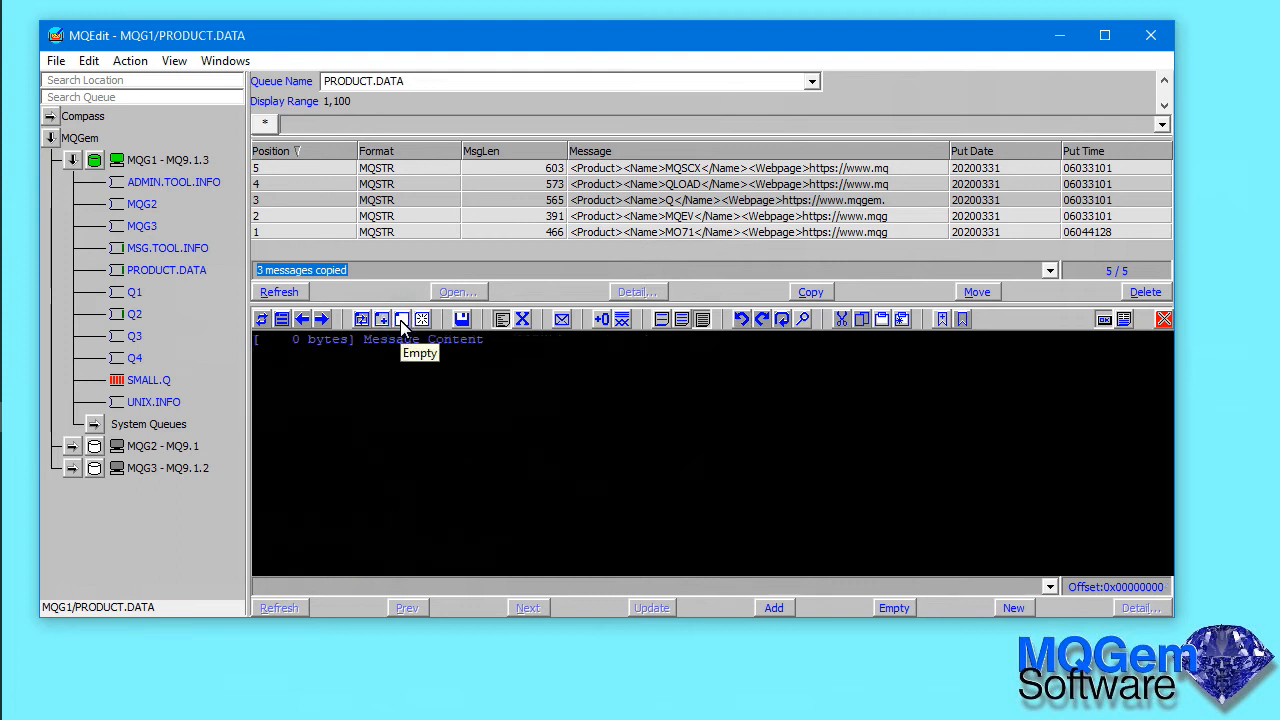
type("<")
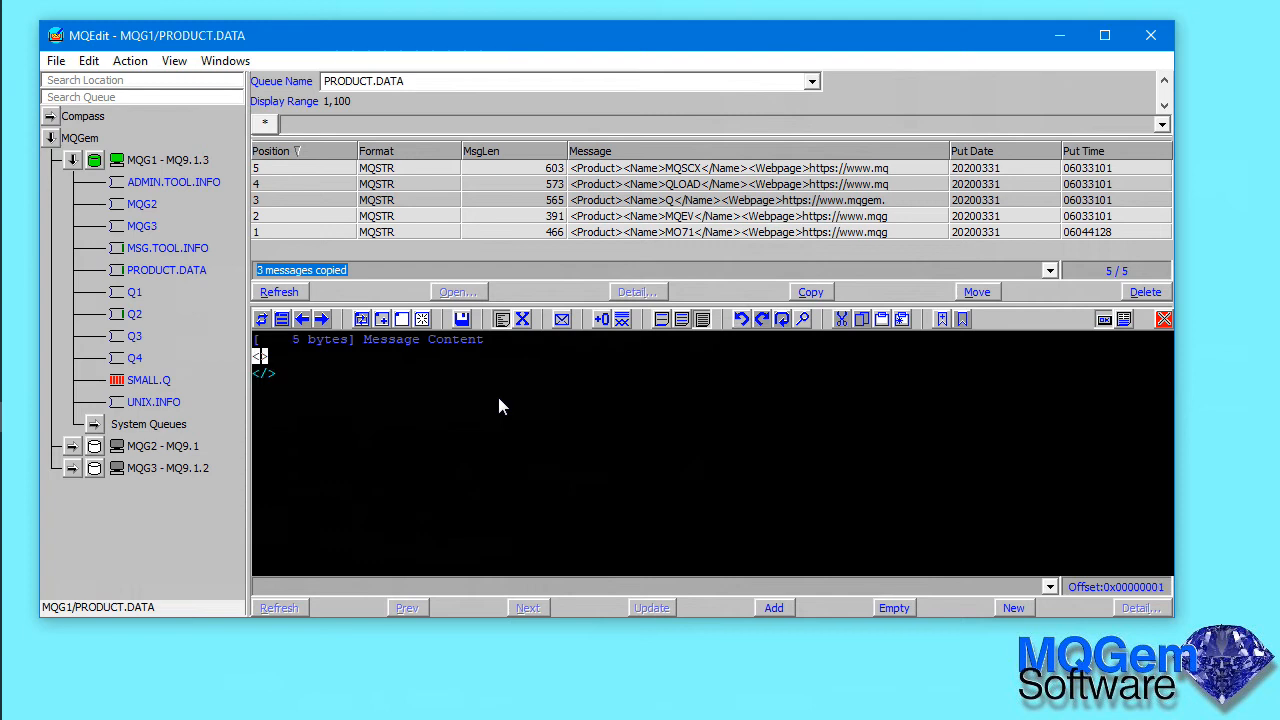
type("Prod")
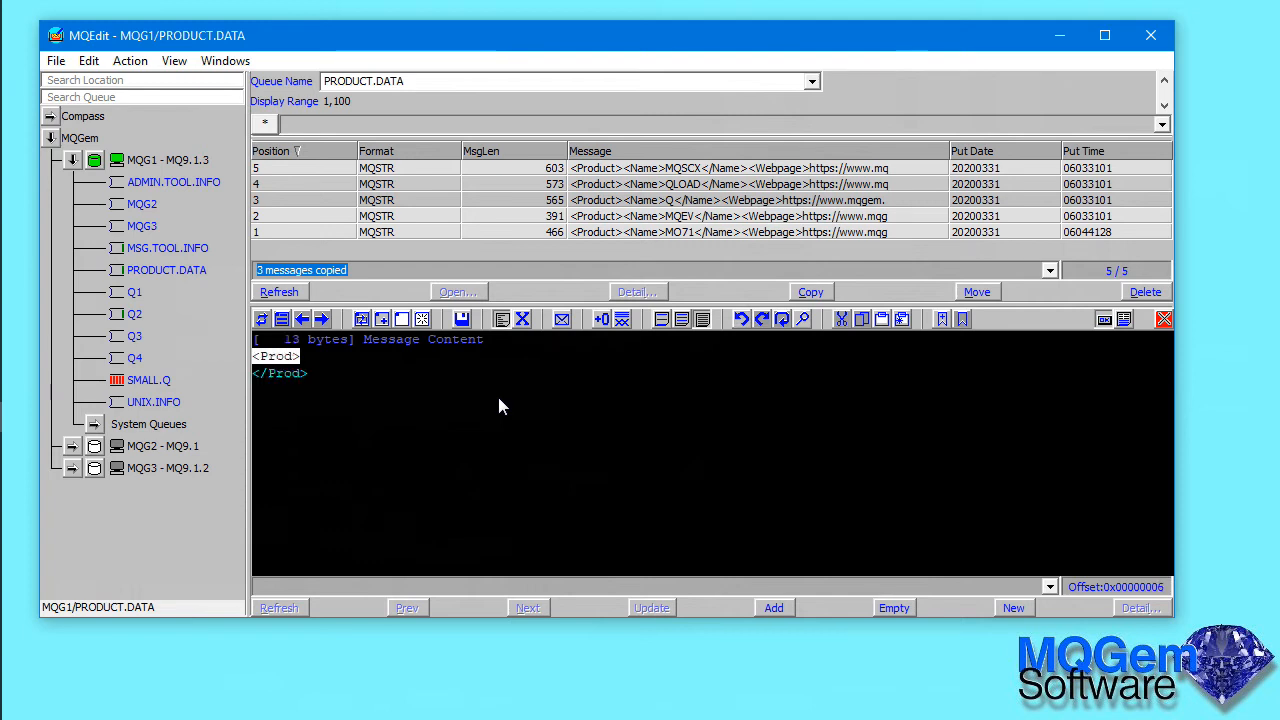
key("Return")
type("<Name>")
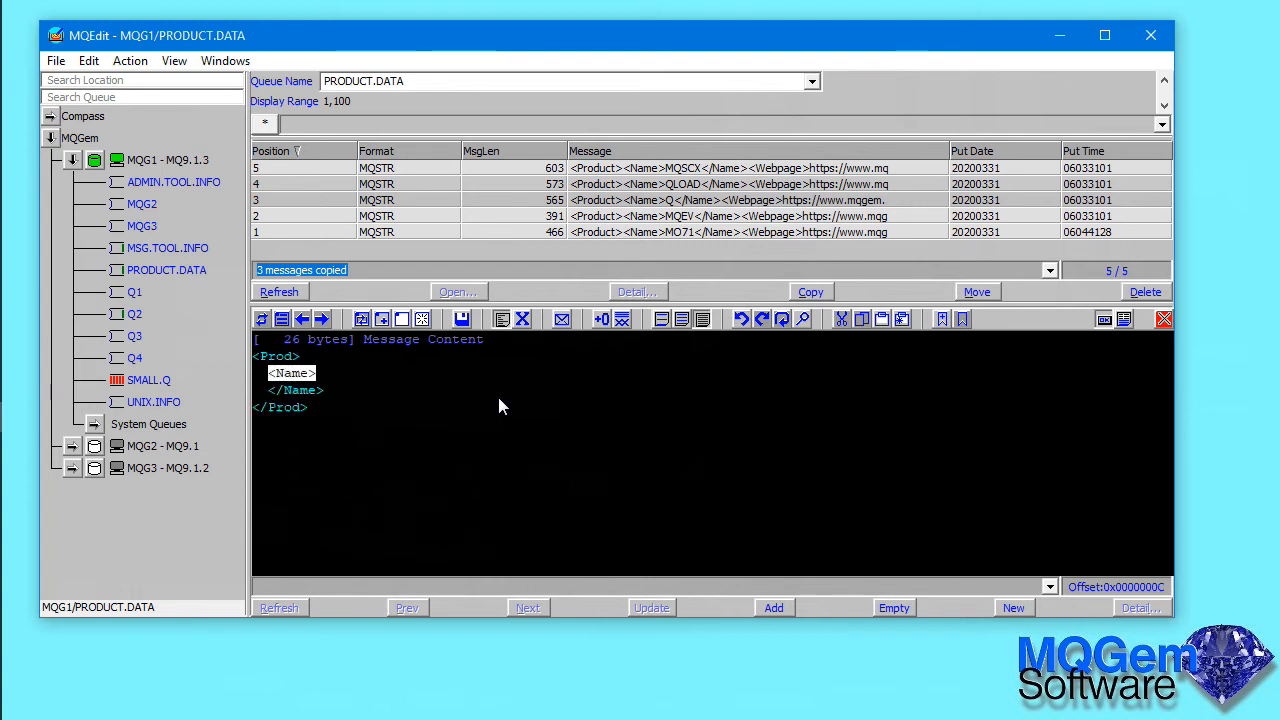
key("Return")
type("MQEdit")
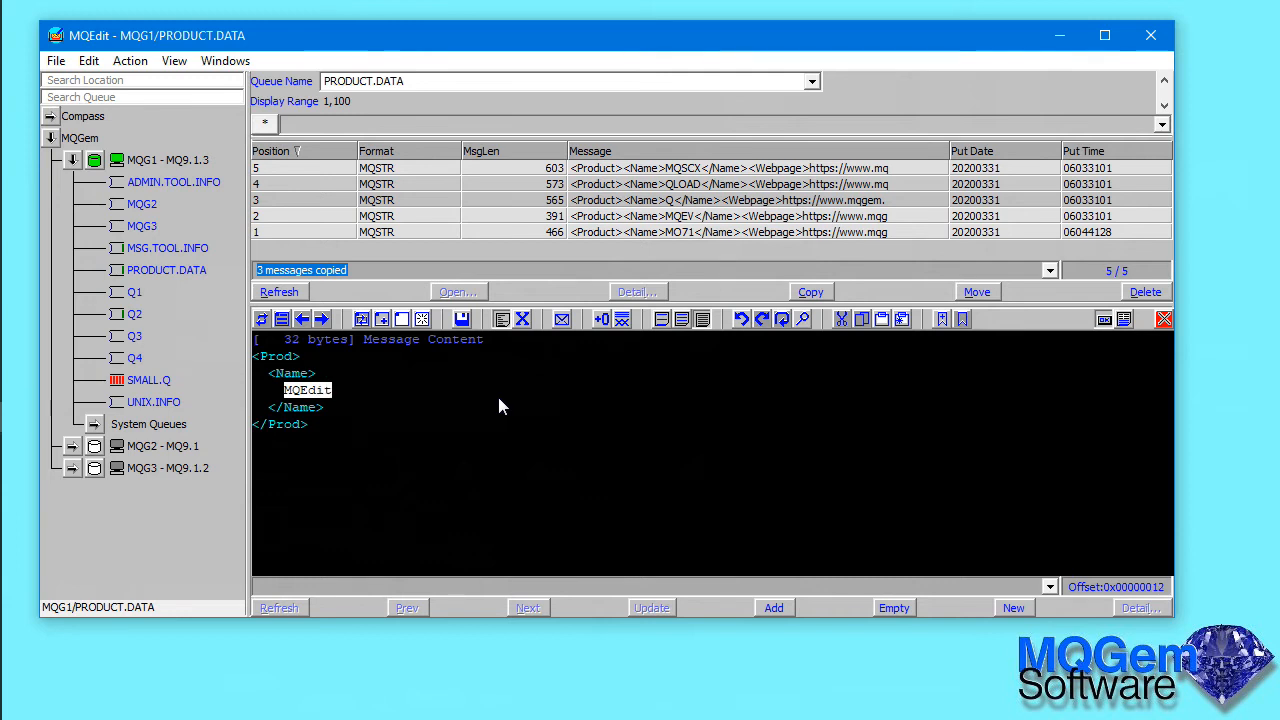
Go back to the opening Prod tag and rename the element to Product.
key("Up")
key("Up")
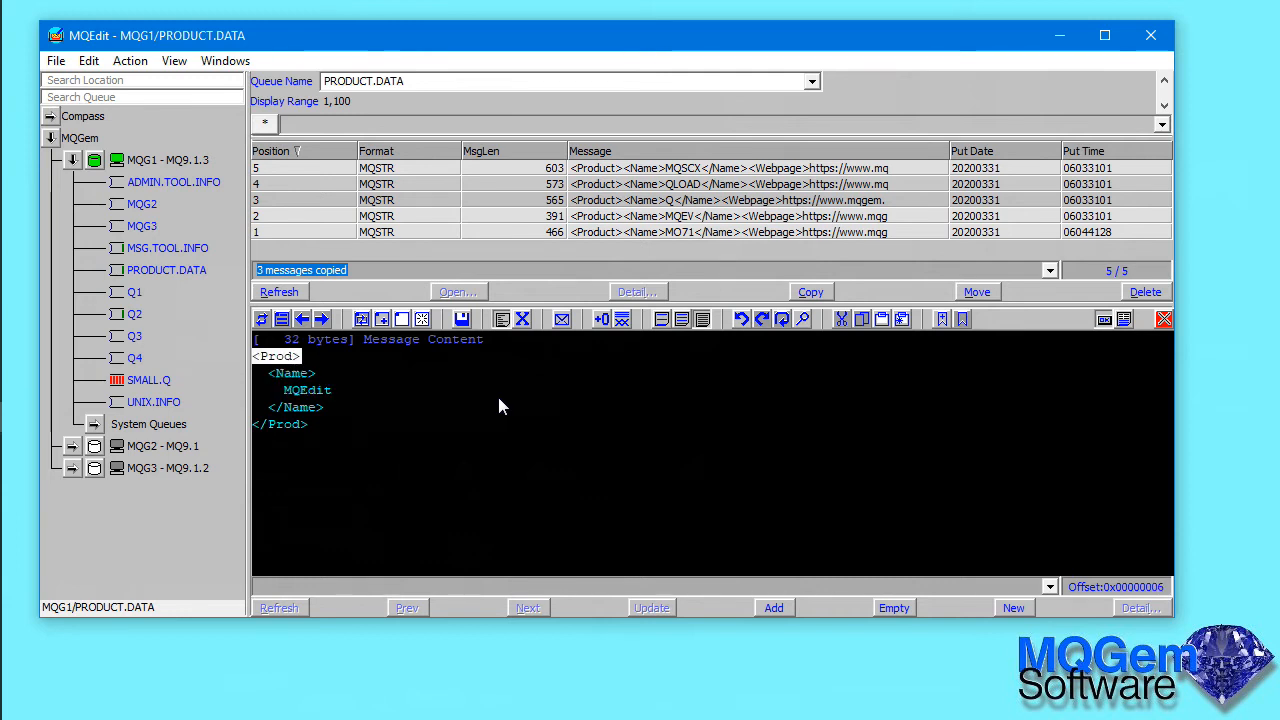
type("uct")
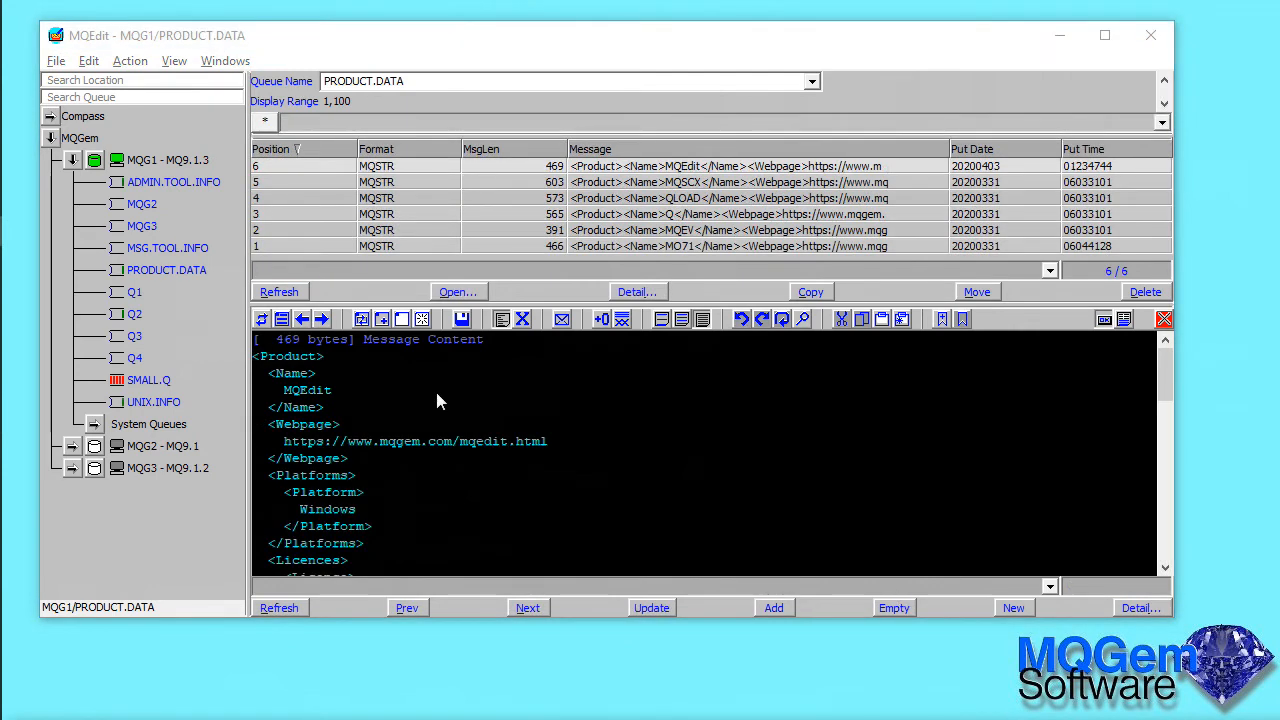
Go from the opening Product tag of the MQEdit message to its partner closing tag and back.
left_click(390, 363)
right_click(347, 355)
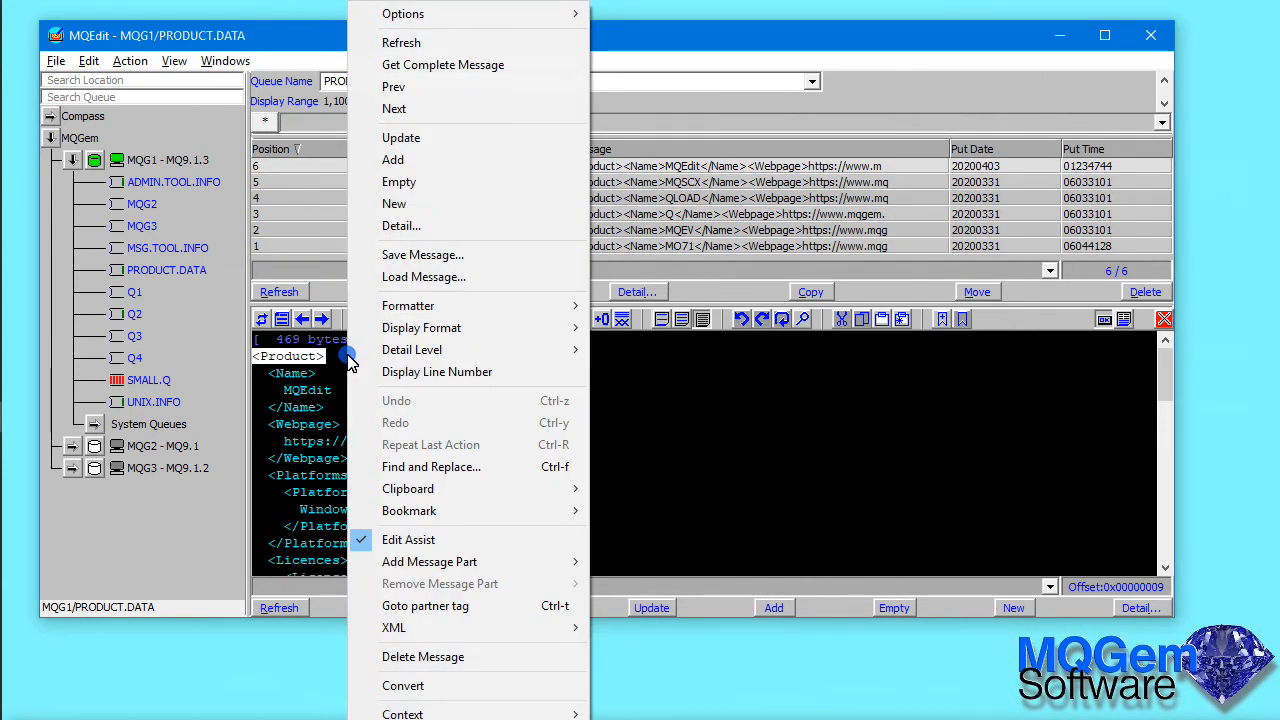
left_click(489, 608)
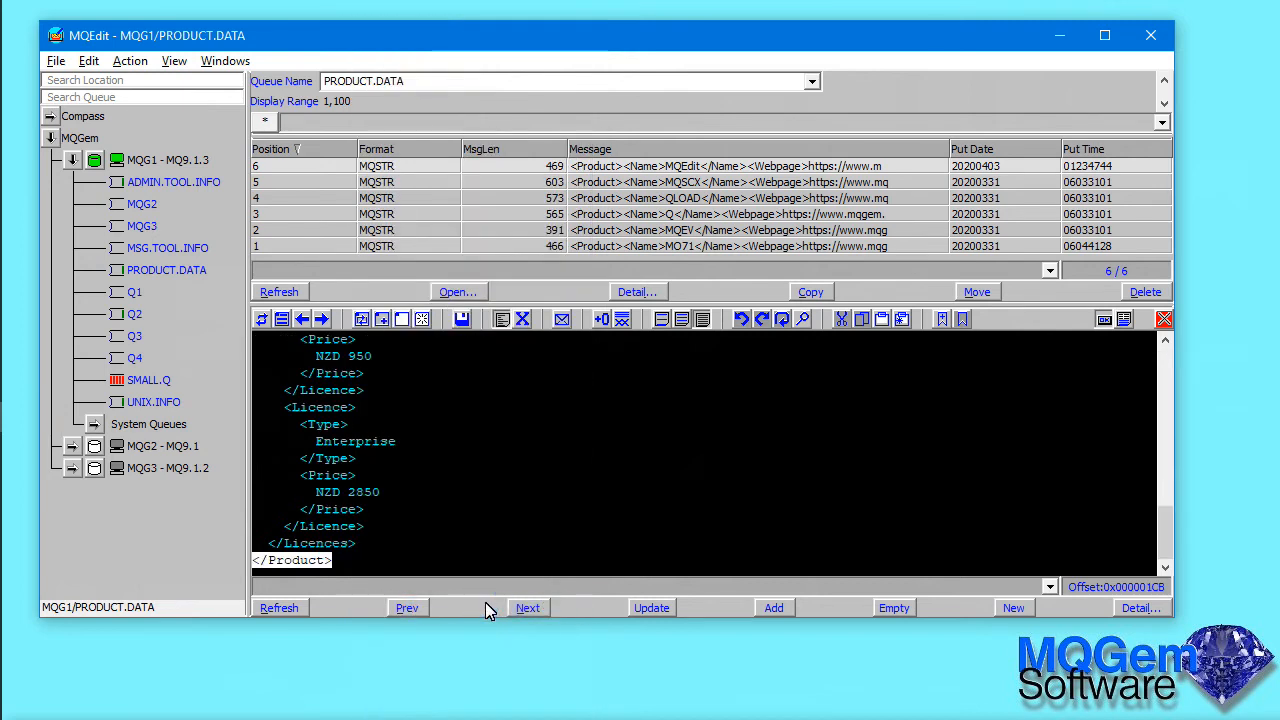
key("ctrl+t")
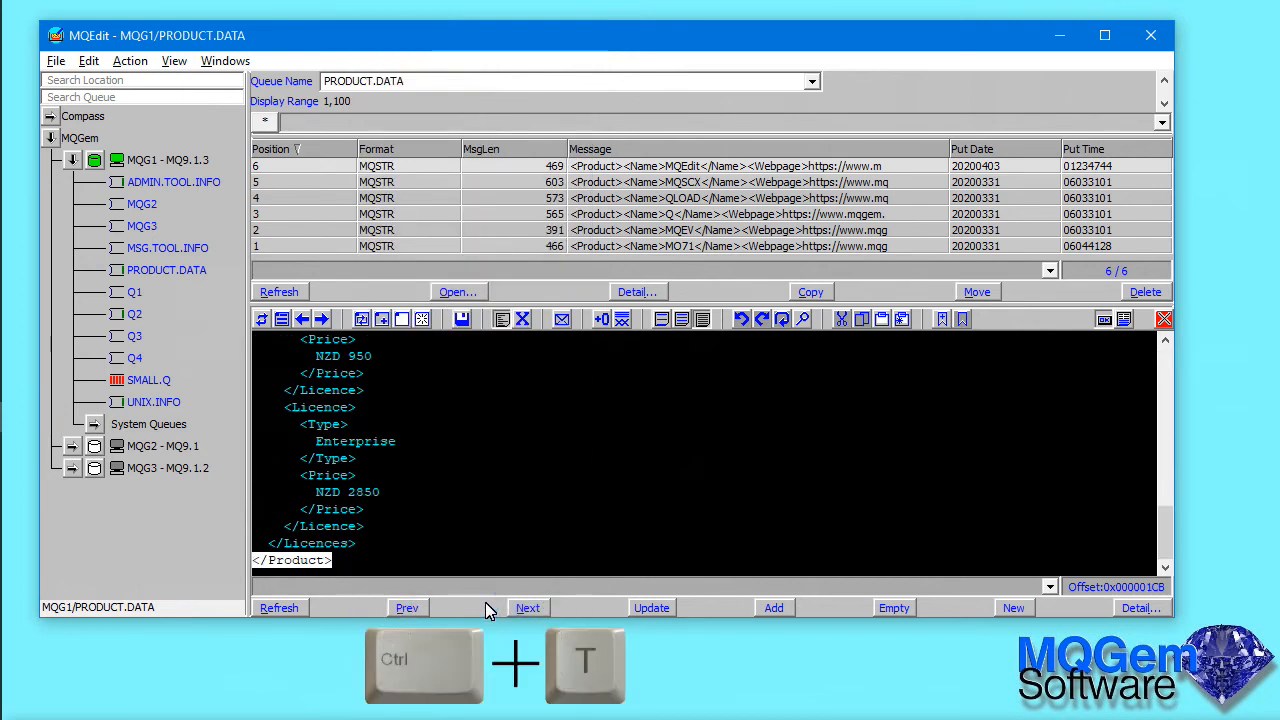
Move down to the Platforms element and switch repeatedly between its opening and closing partner tags.
key("Down")
key("Down")
key("Down")
key("Down")
key("Down")
key("Down")
key("Down")
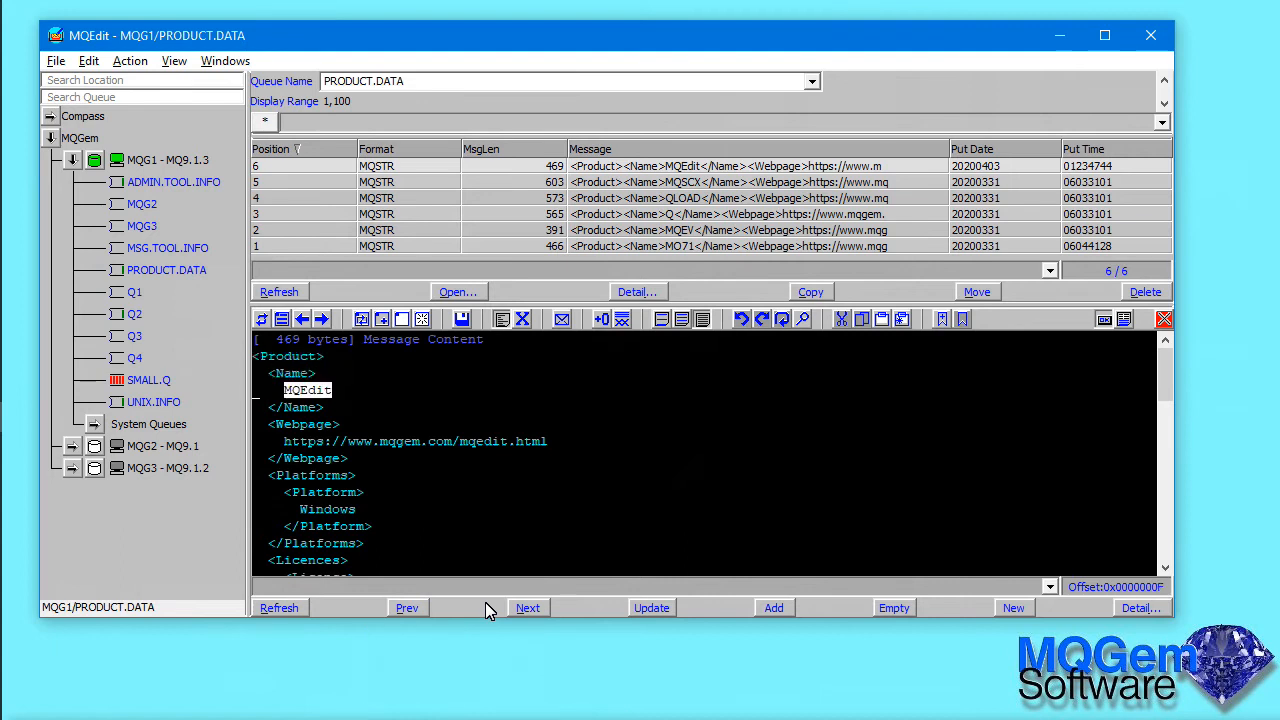
key("ctrl+t")
key("ctrl+t")
key("ctrl+t")
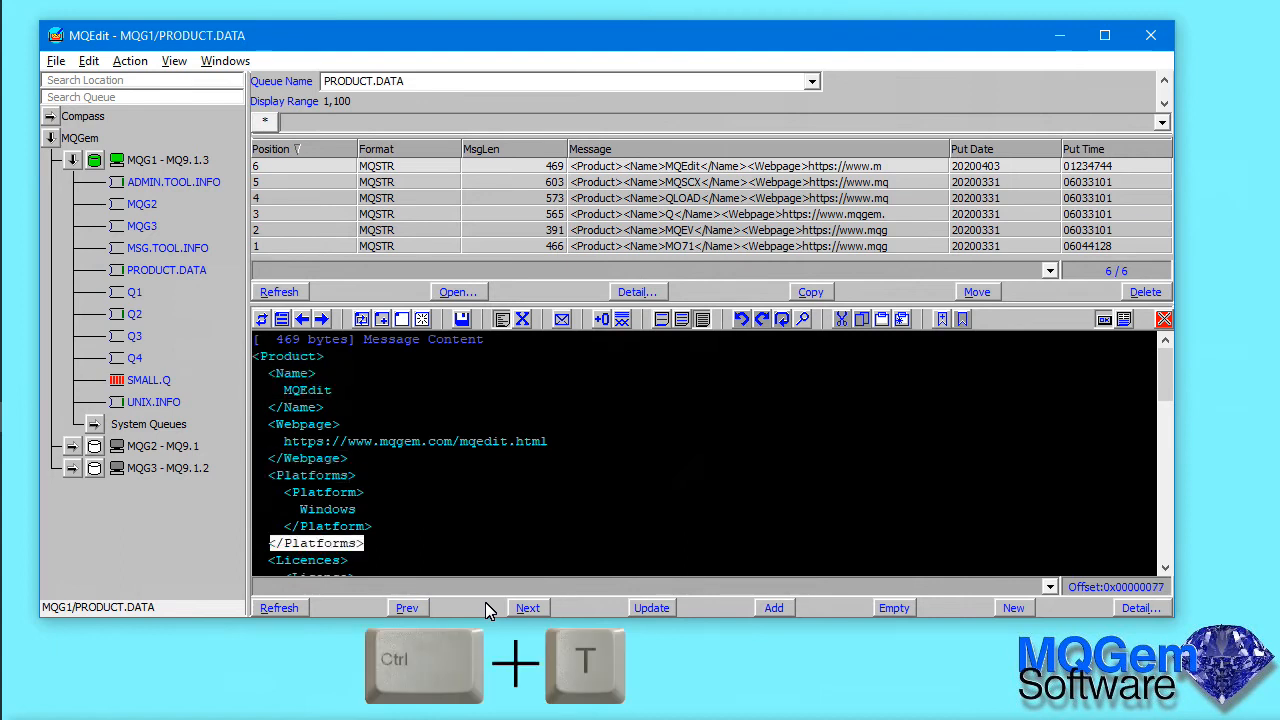
Search forward from the Product tag for Emerald, ignoring case, and replace it with Emerald Licence.
left_click(311, 359)
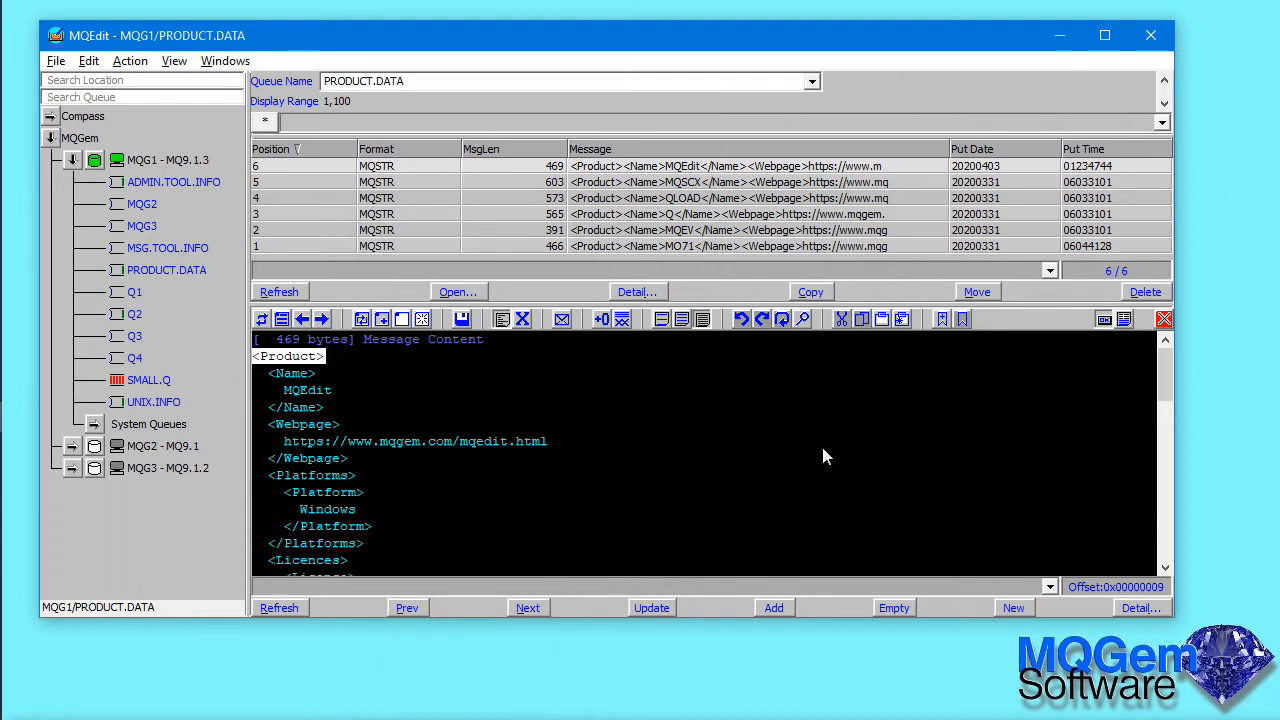
left_click(803, 330)
left_click_drag(788, 354, 955, 290)
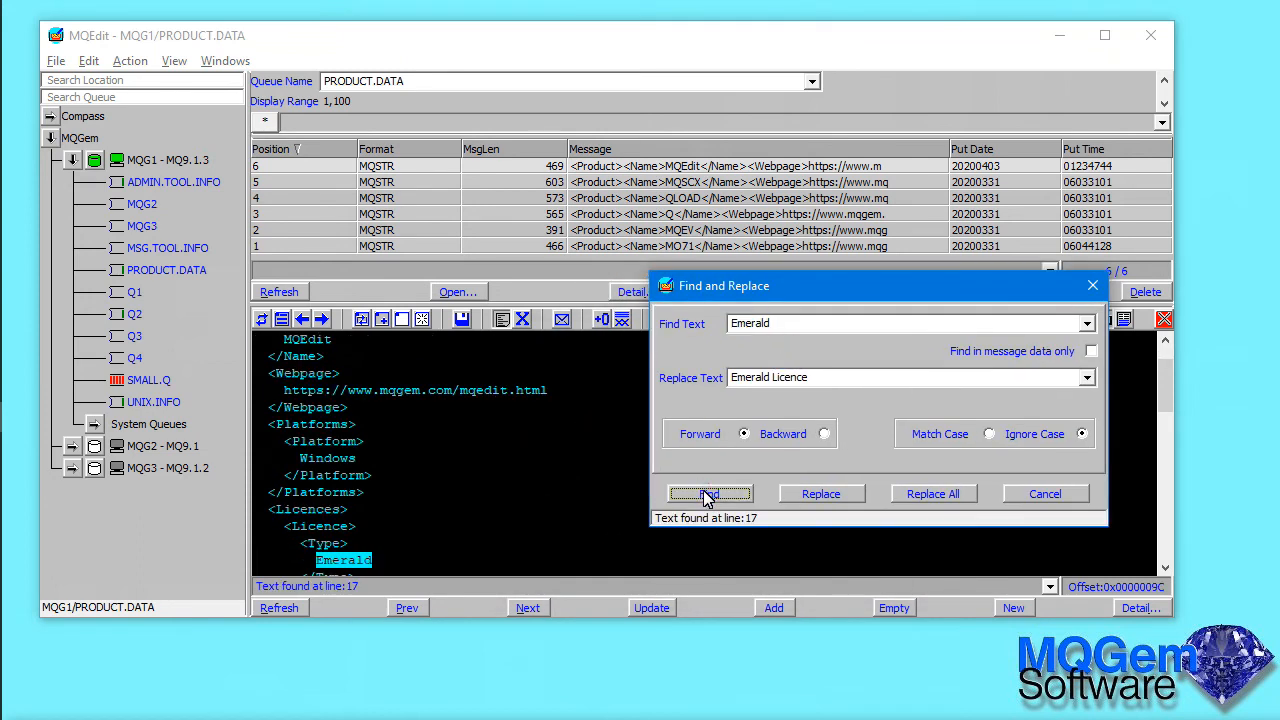
left_click(843, 494)
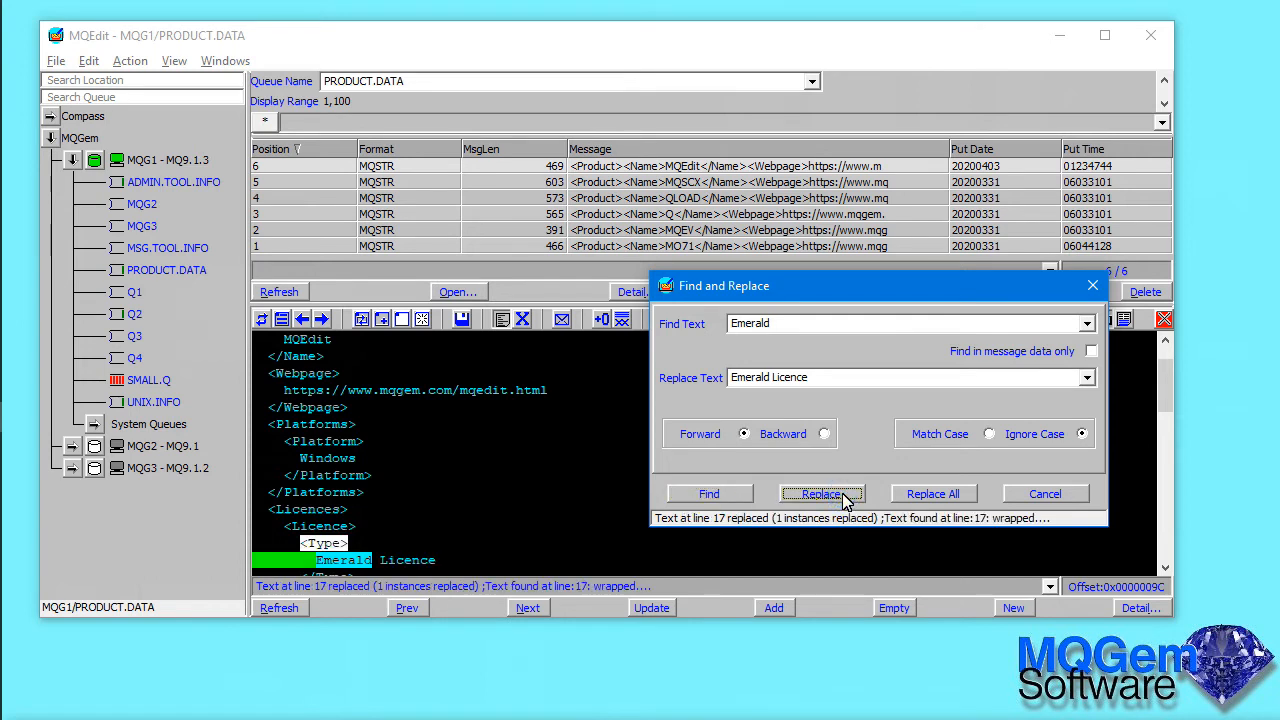
left_click(1027, 495)
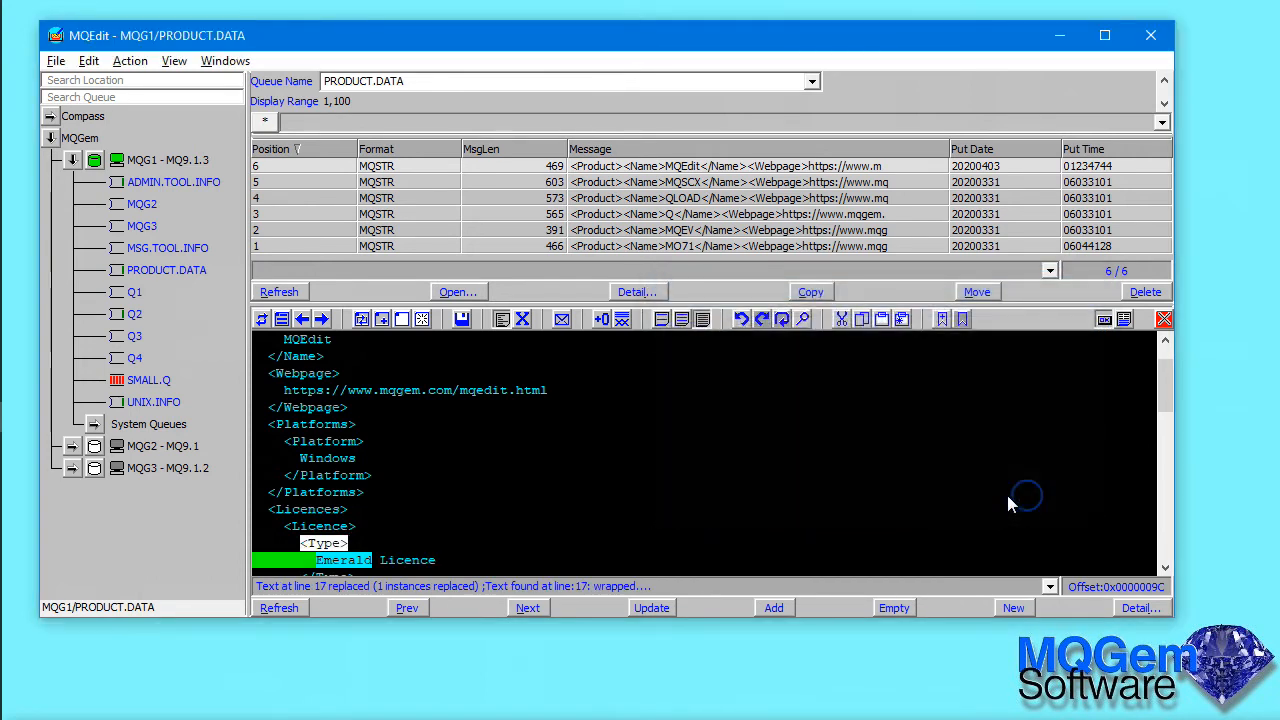
Undo and redo the Emerald Licence replacement twice, finishing with it undone.
scroll(738, 497, "down", 1)
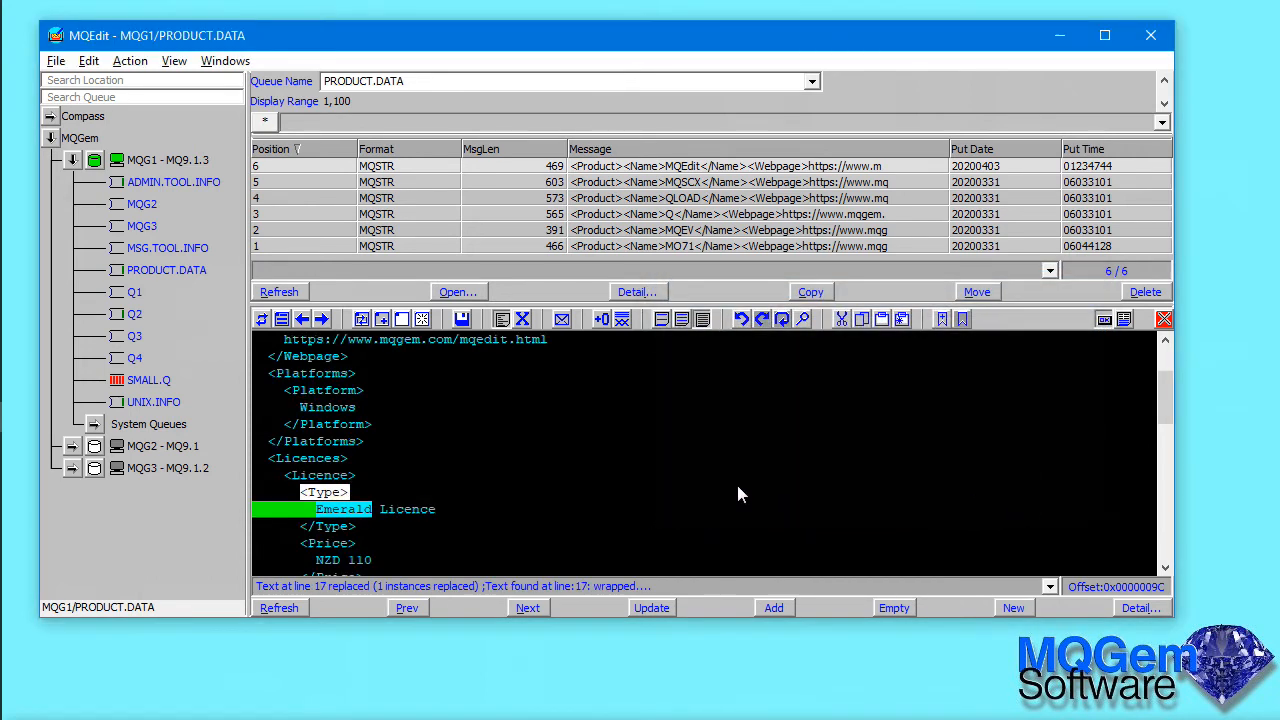
left_click(742, 320)
left_click(764, 320)
key("ctrl+z")
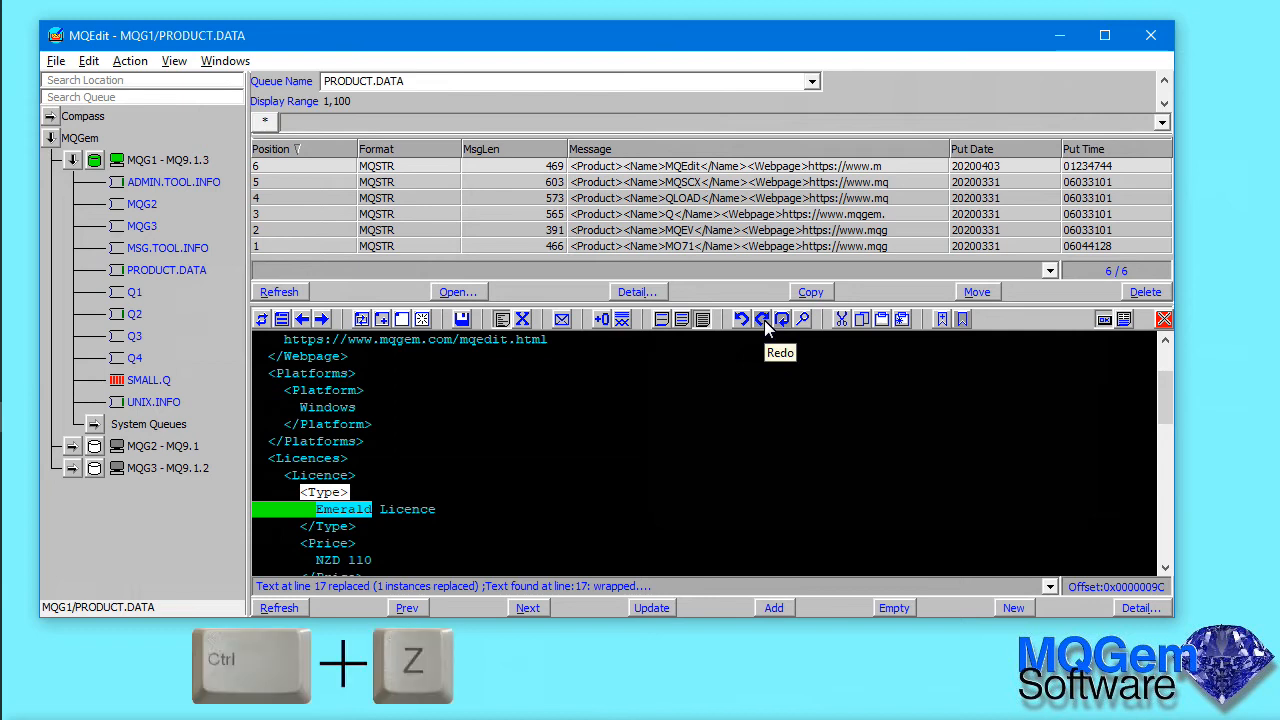
key("ctrl+y")
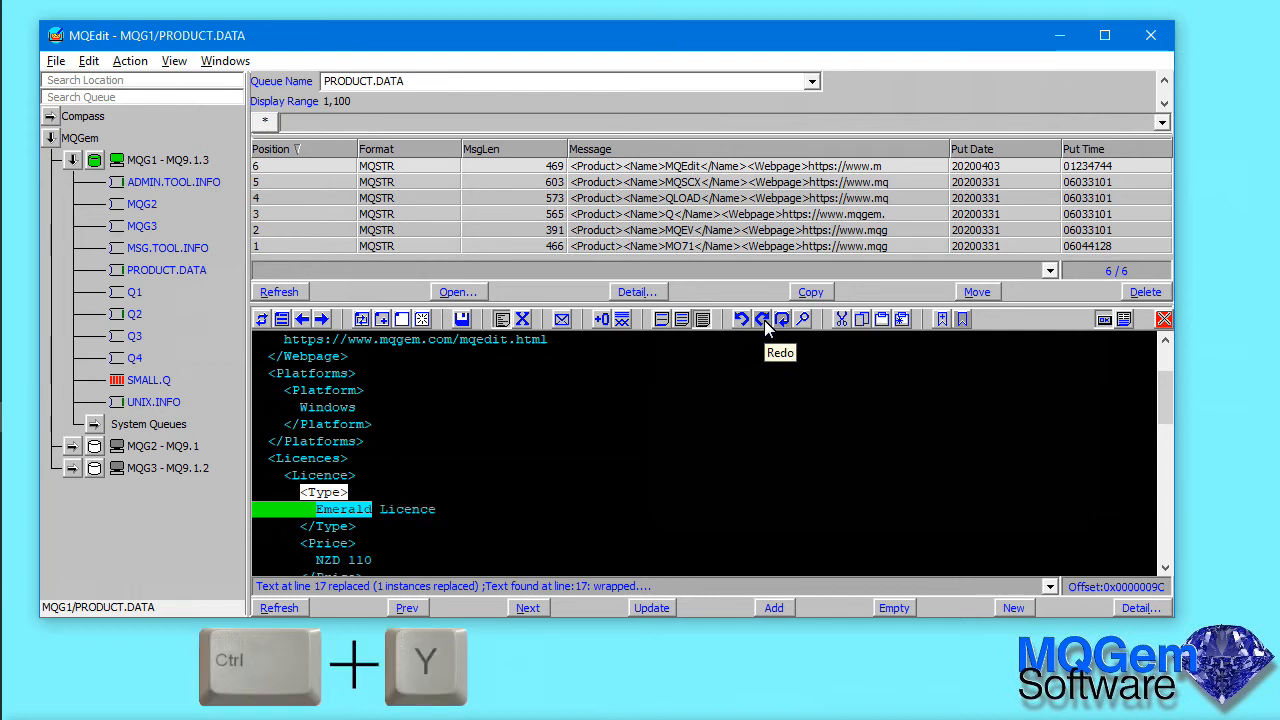
key("ctrl+z")
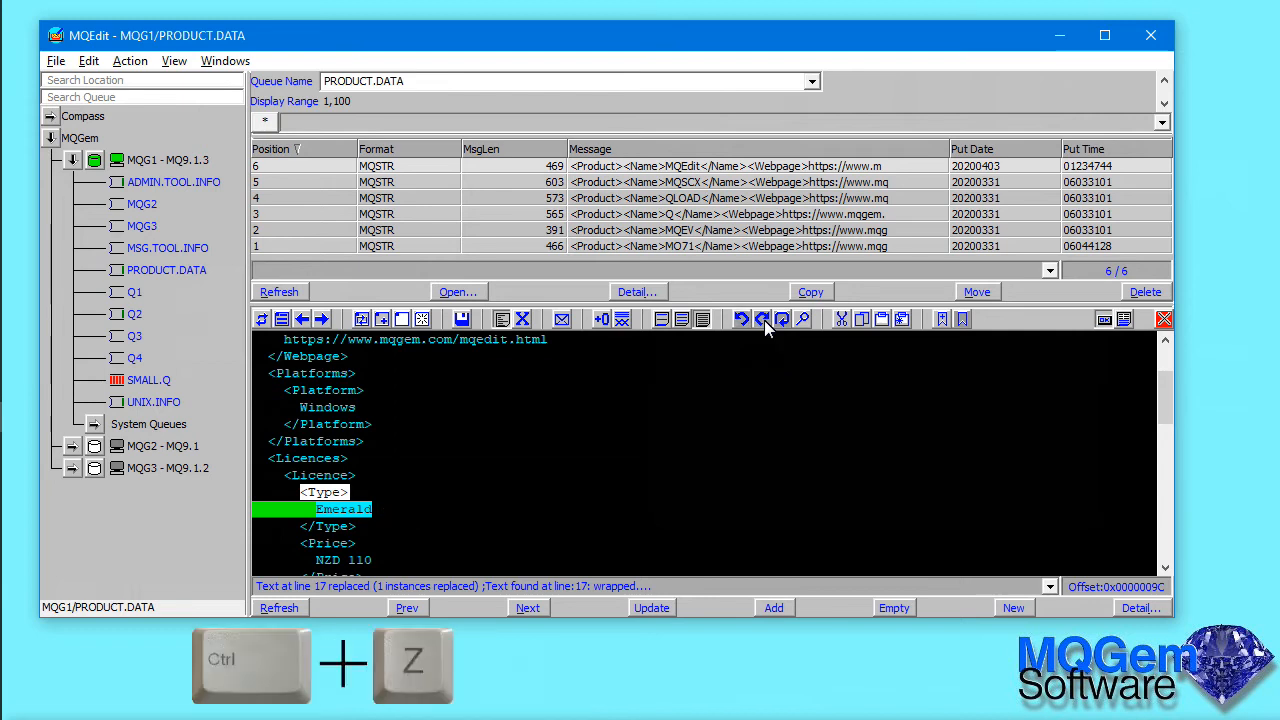
Set a bookmark on the Ruby licence type in the MQEdit message.
scroll(660, 464, "down", 2)
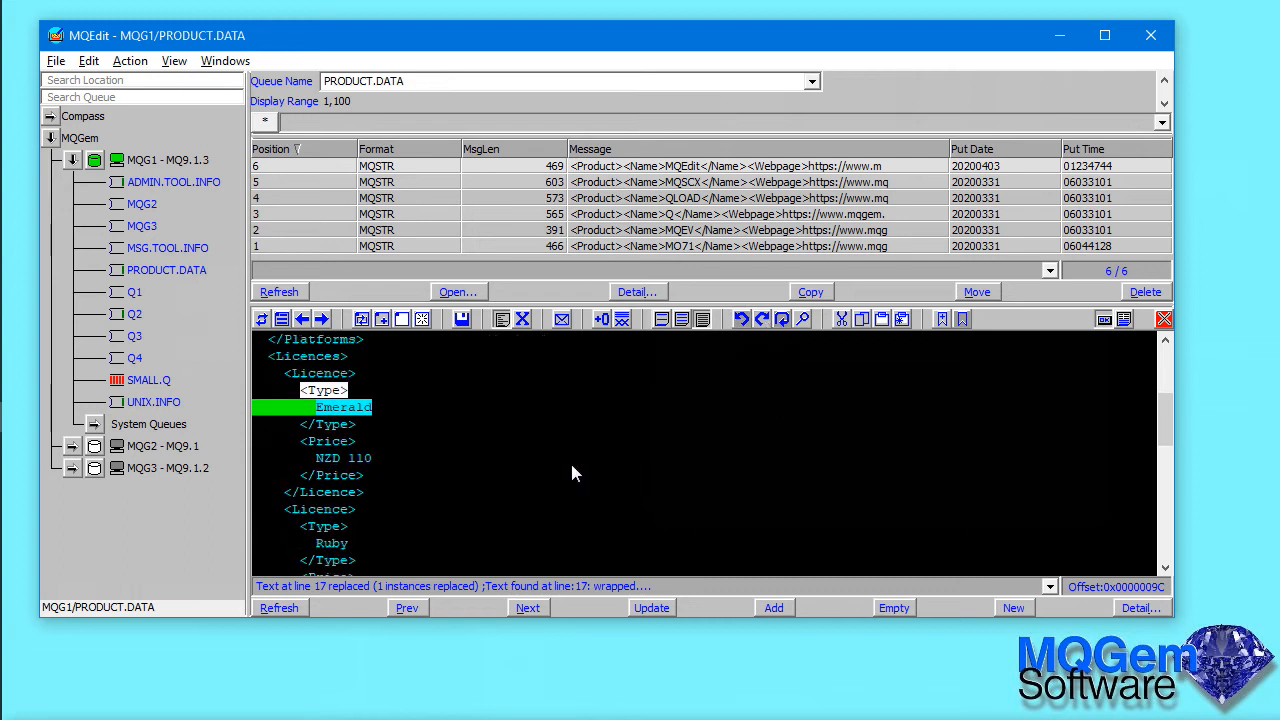
scroll(575, 473, "down", 2)
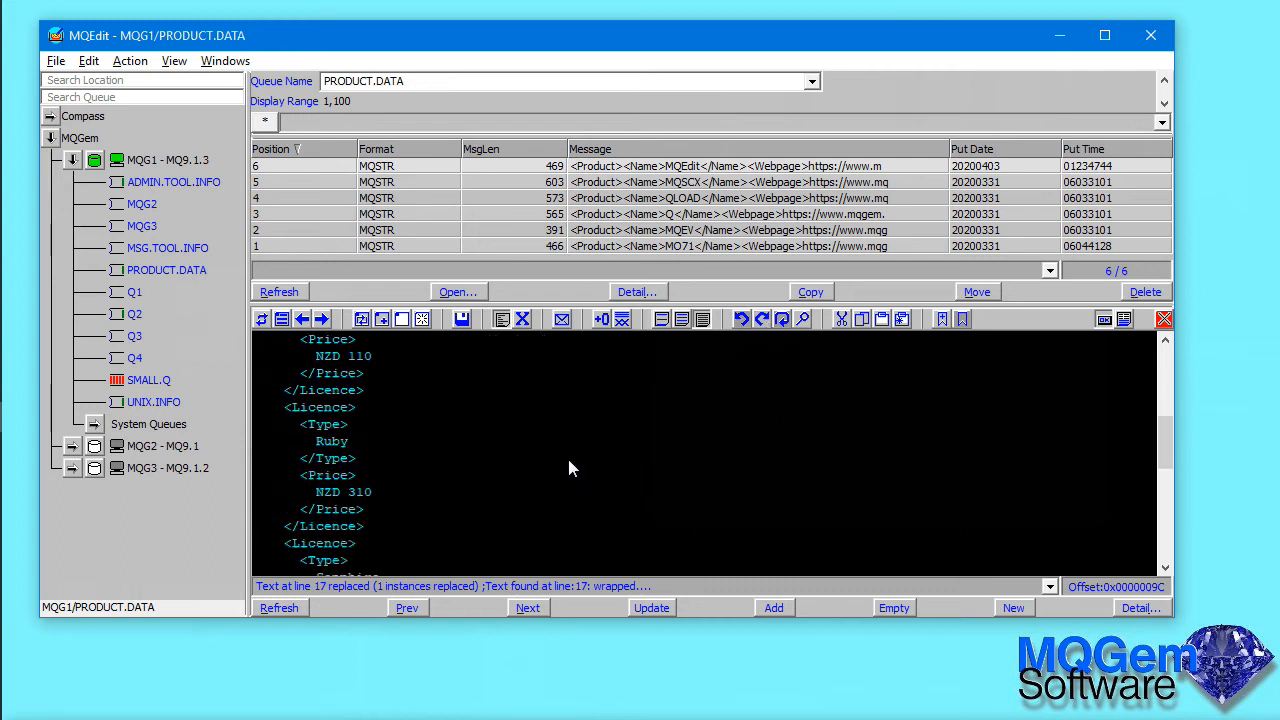
double_click(336, 442)
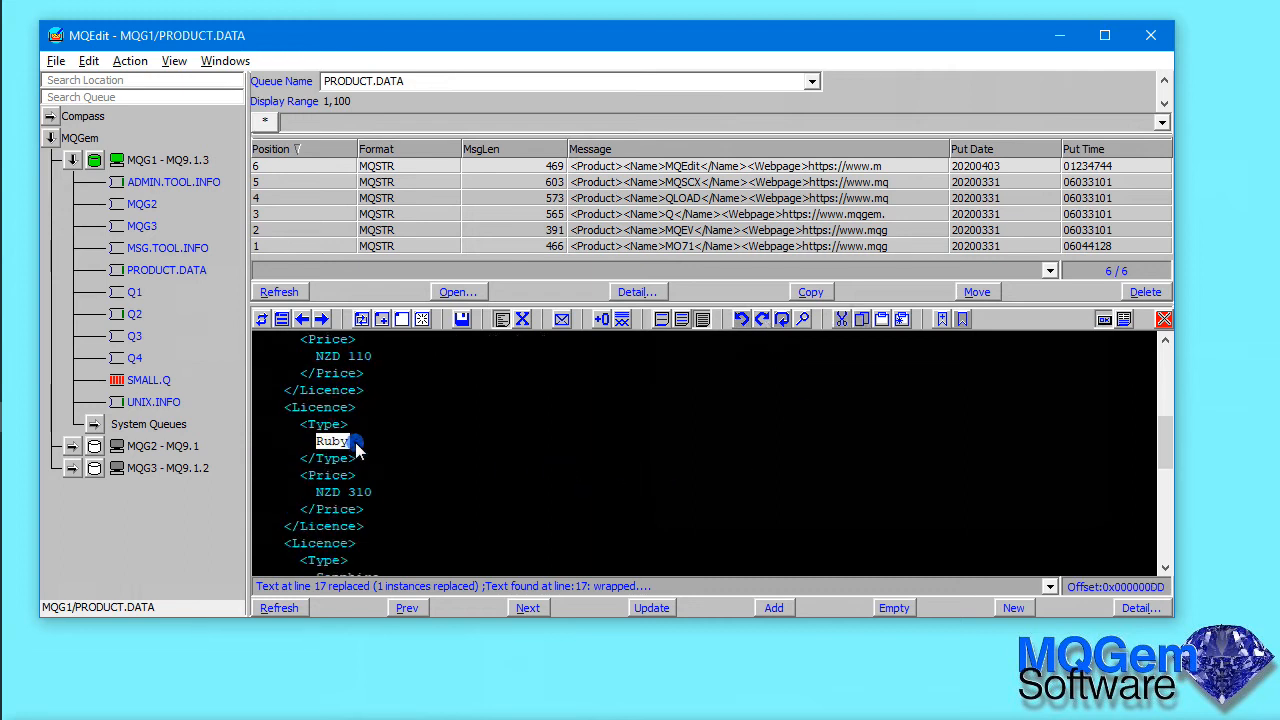
left_click(942, 320)
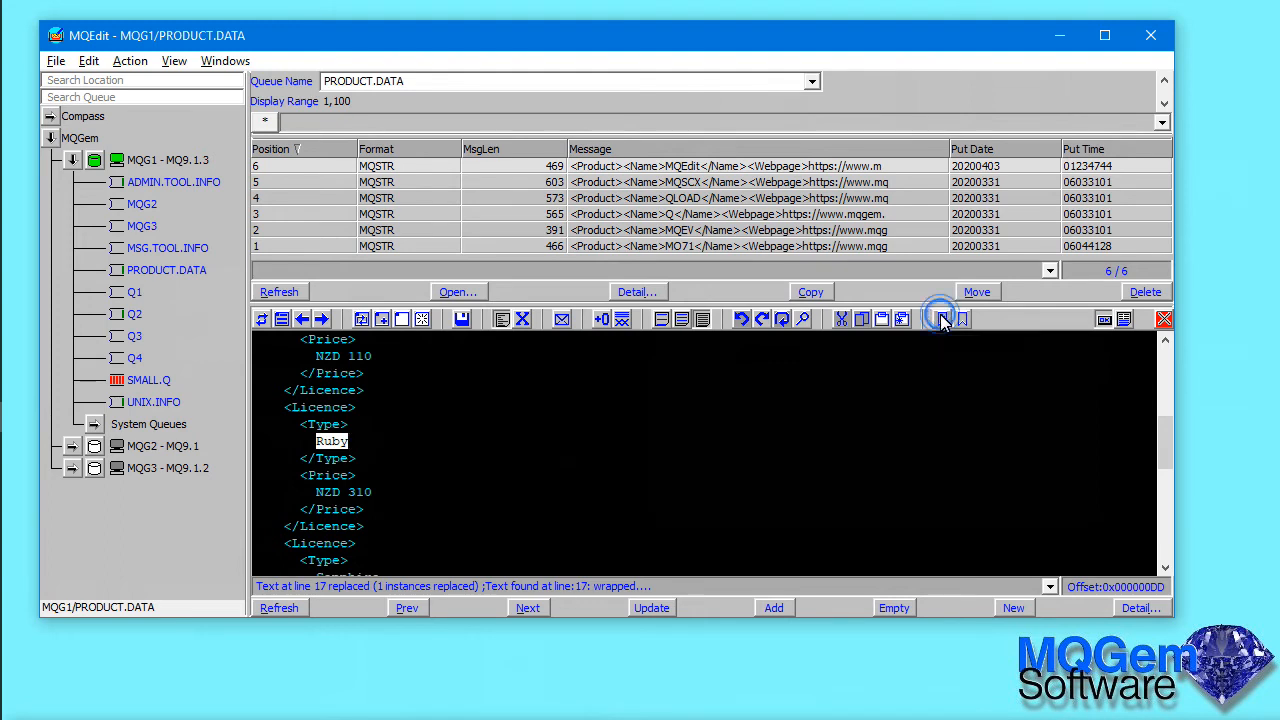
Return to the opening Product tag and jump from there to the bookmarked Ruby line.
left_click_drag(1169, 435, 1173, 358)
left_click(346, 360)
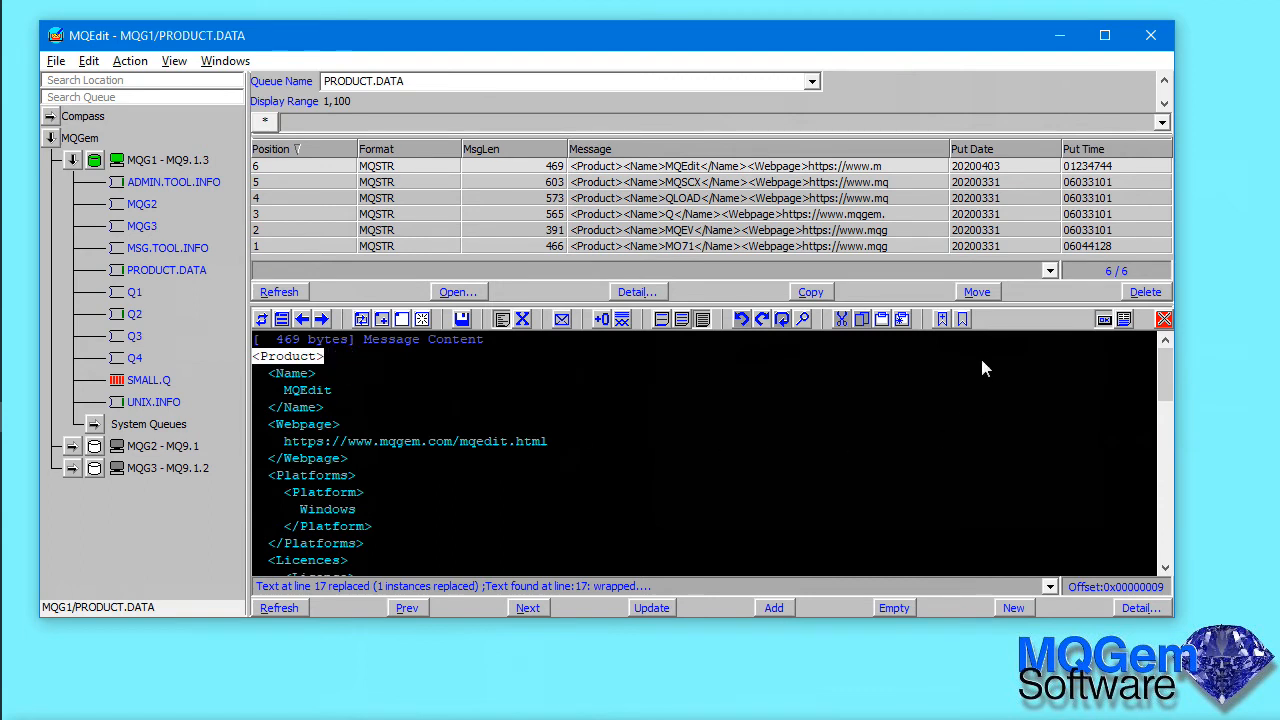
left_click(962, 320)
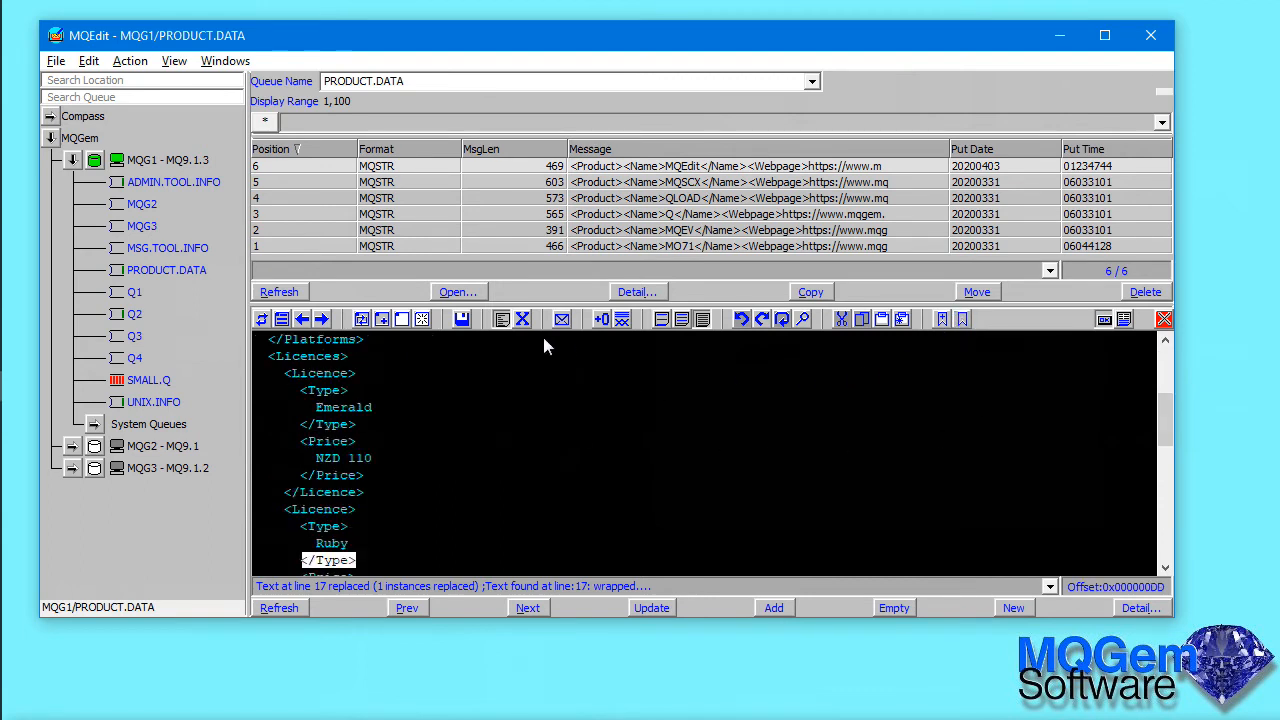
Save the MQEdit message to the file E:\Saved Messages\msg1.txt and close the save dialog.
left_click(462, 320)
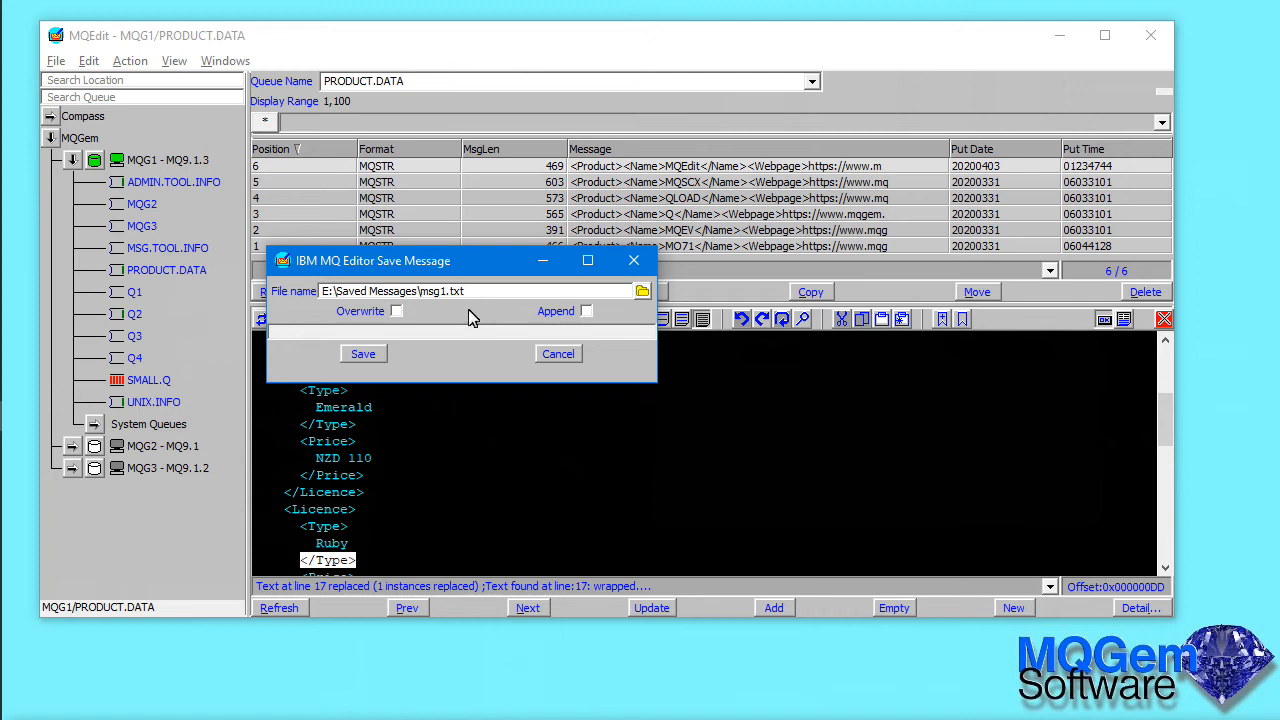
left_click(368, 355)
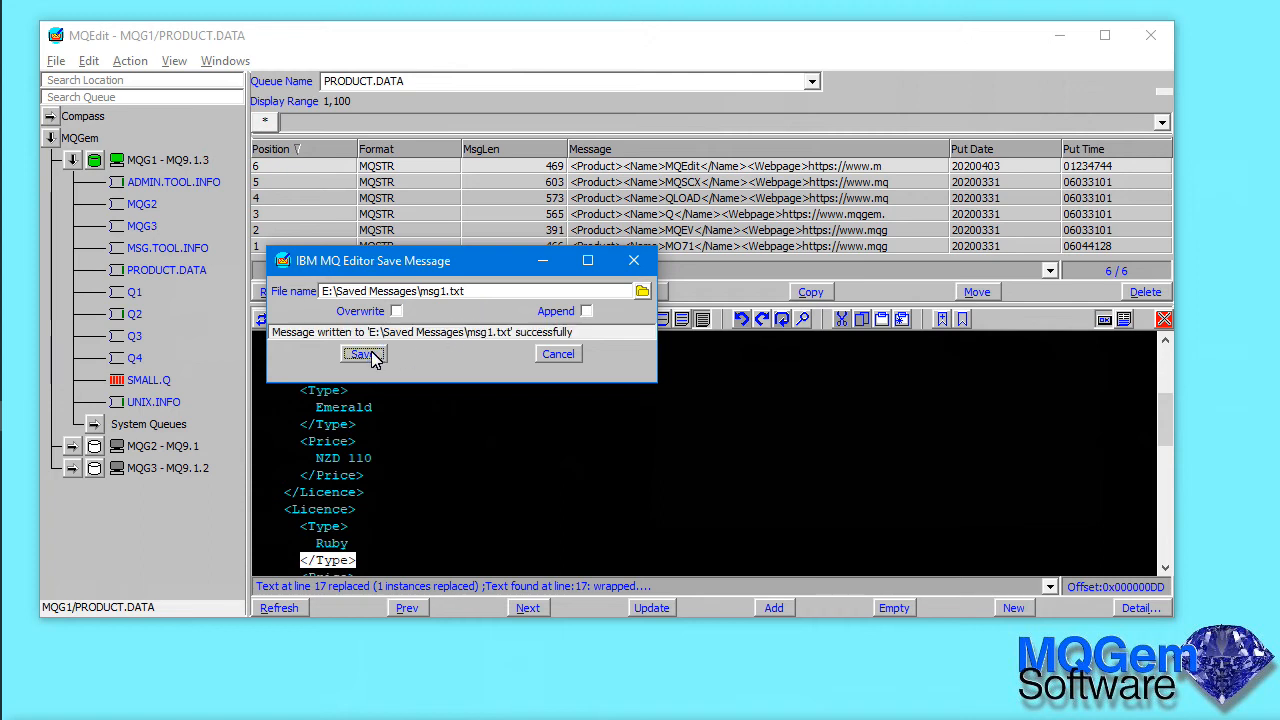
left_click(638, 264)
Switch to File Explorer, preview the saved msg1.txt file in Saved Messages, and minimize the folder window.
key("alt+Tab")
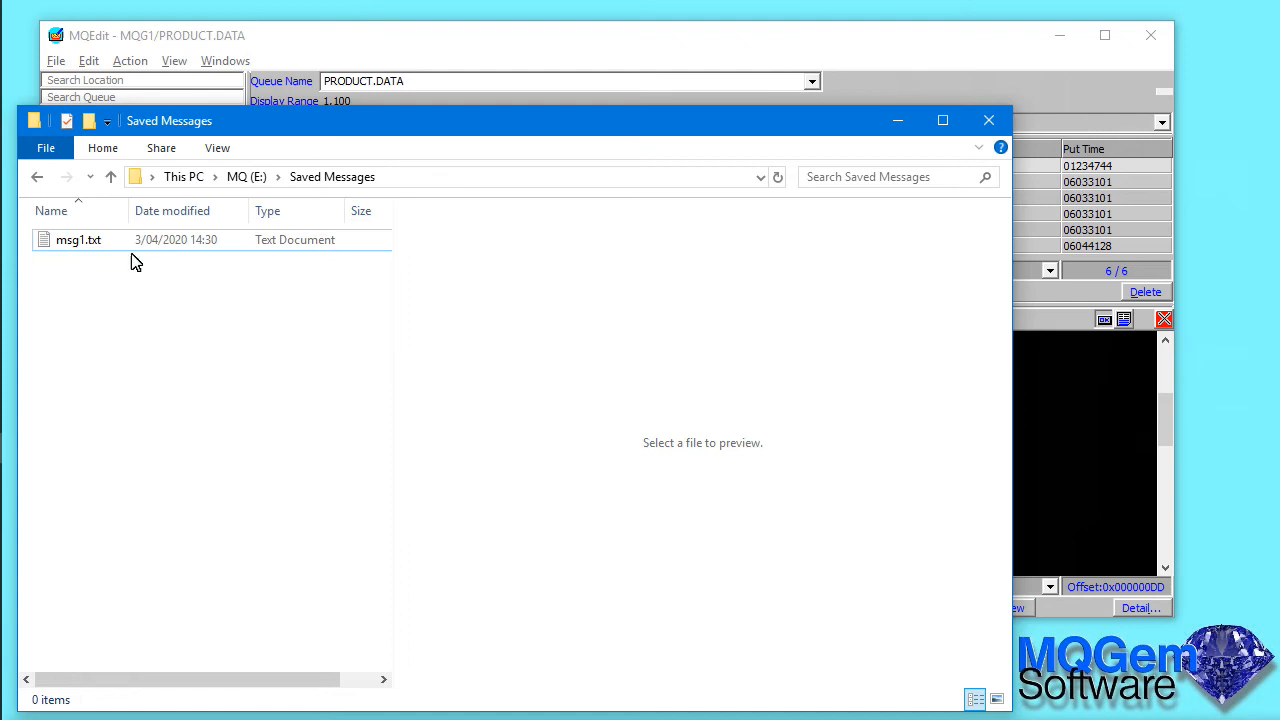
left_click(80, 242)
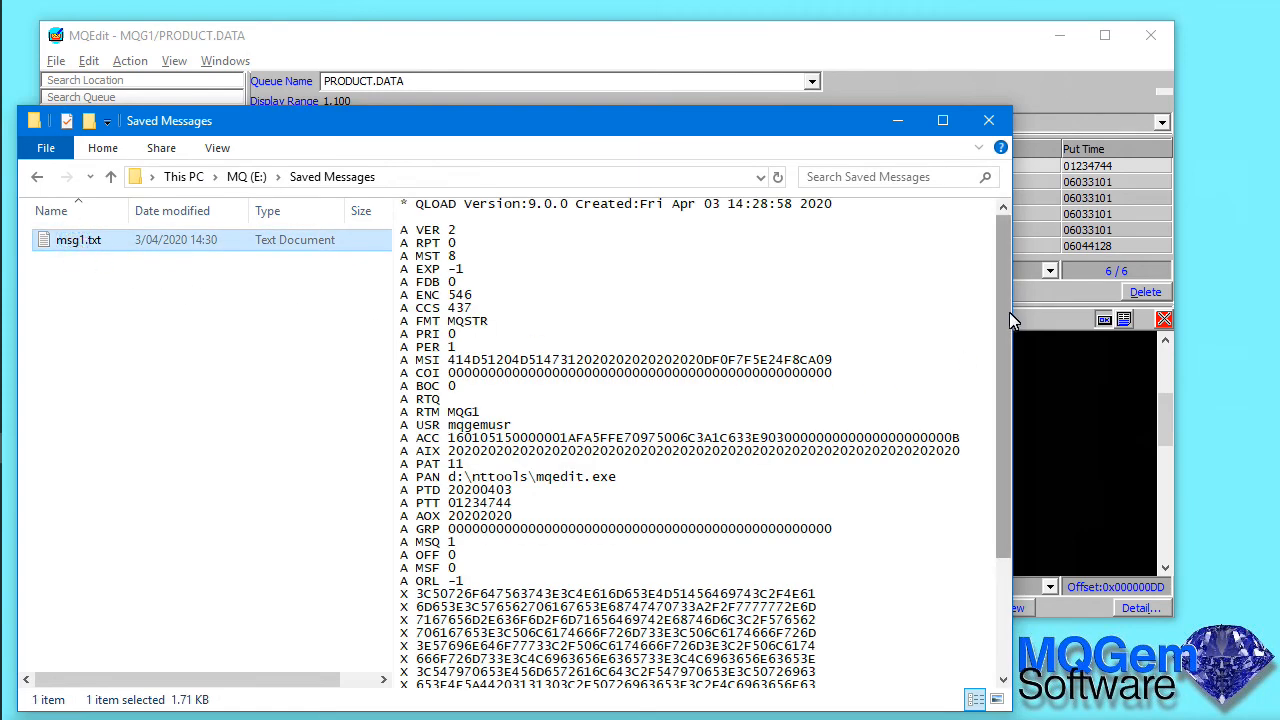
mouse_move(1005, 308)
left_mouse_down()
mouse_move(1001, 452)
mouse_move(1004, 289)
left_mouse_up()
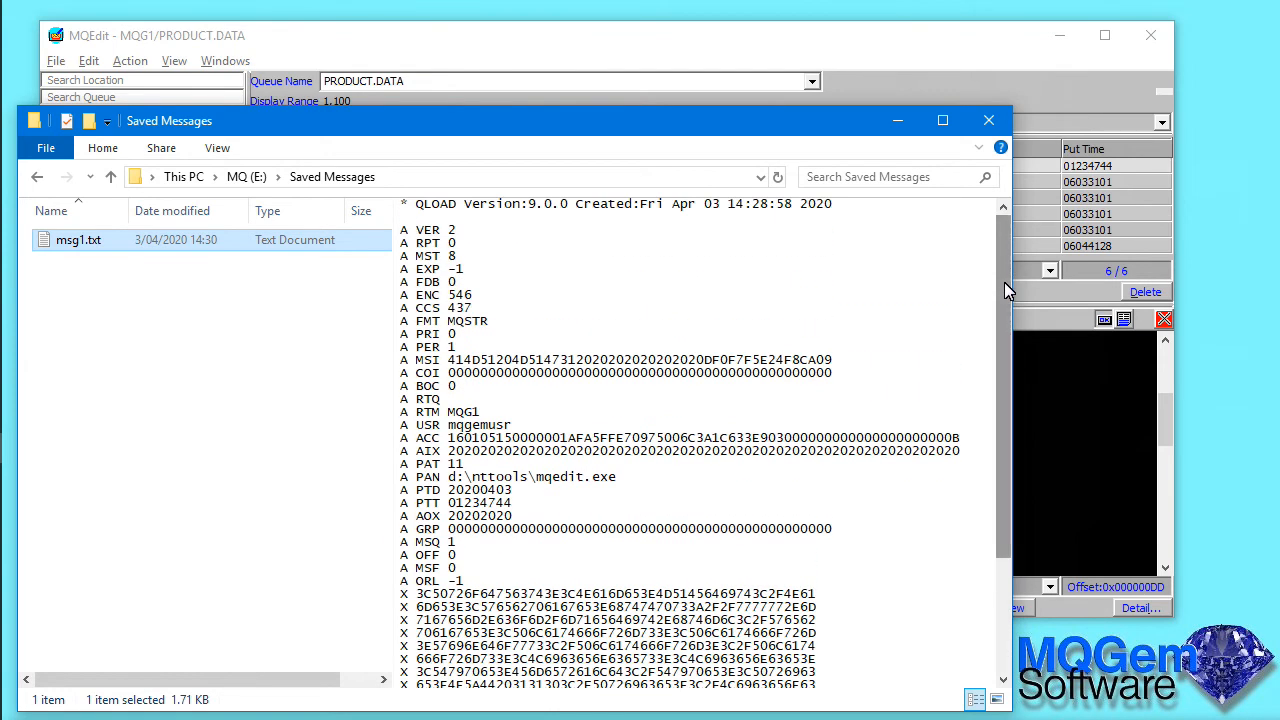
left_click(898, 120)
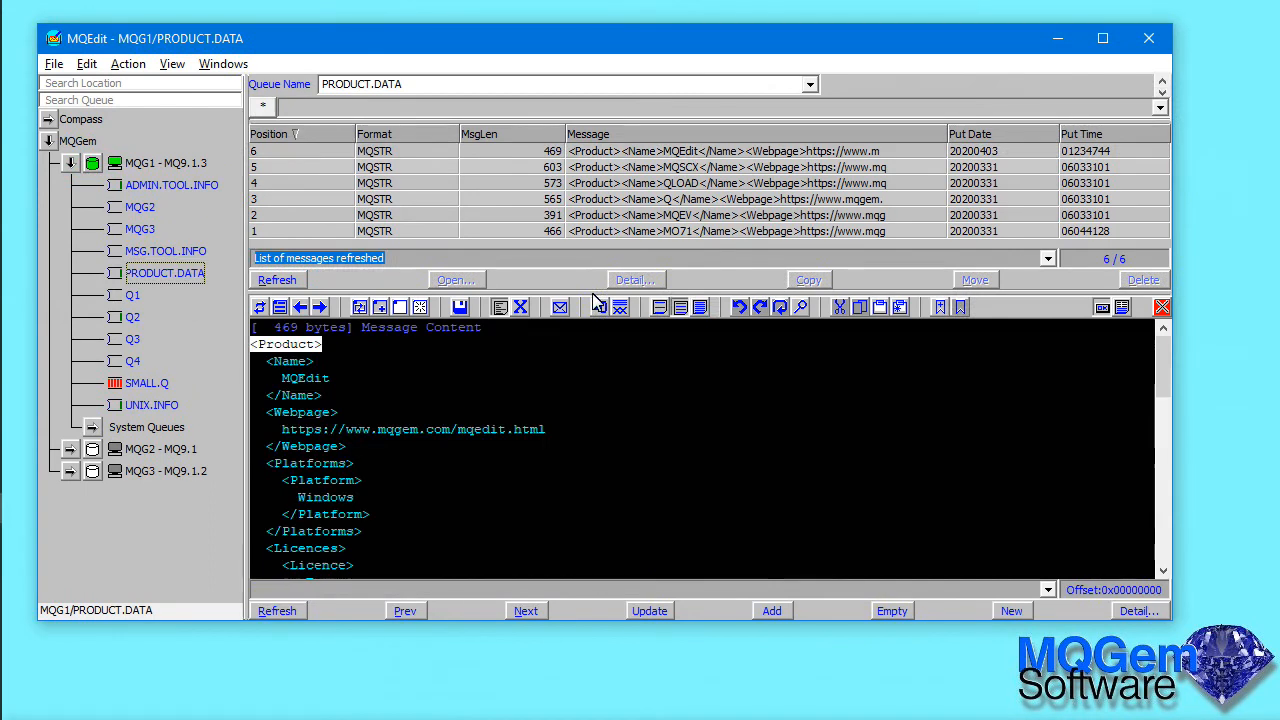
Start an empty message on MQG1's Q2 queue and expand the message editor to fill the window.
left_click(136, 316)
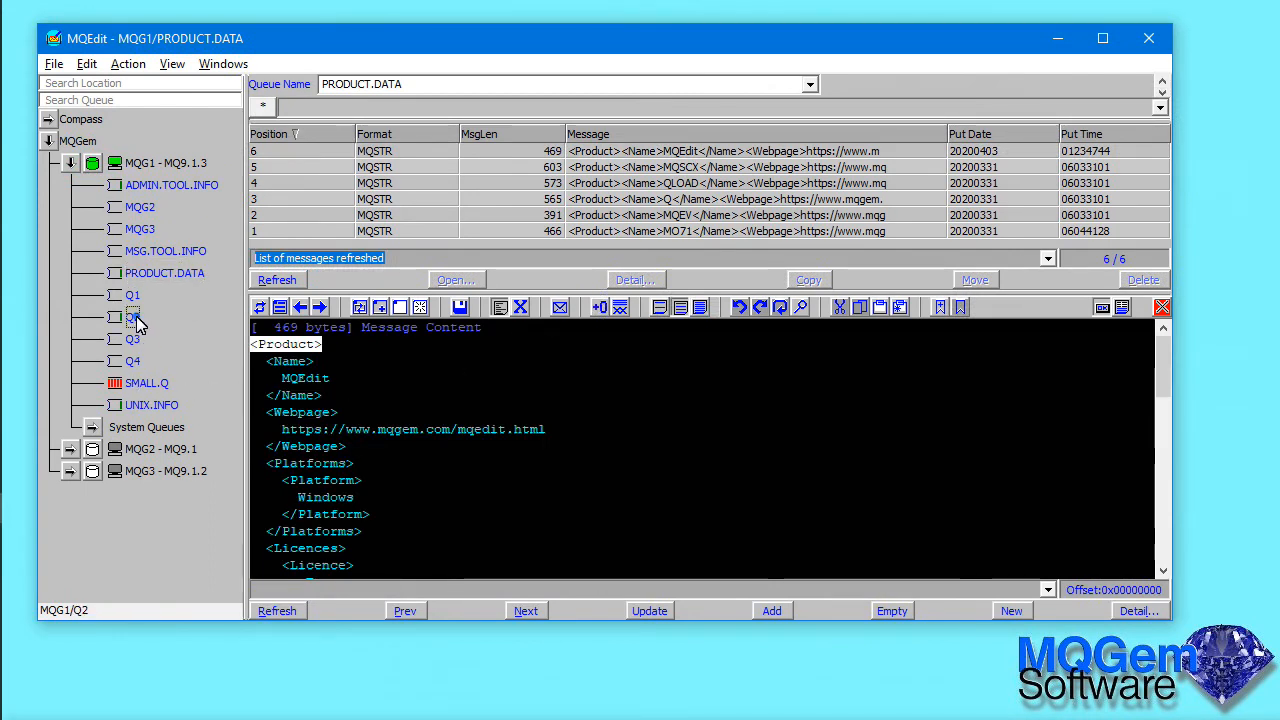
left_click(399, 310)
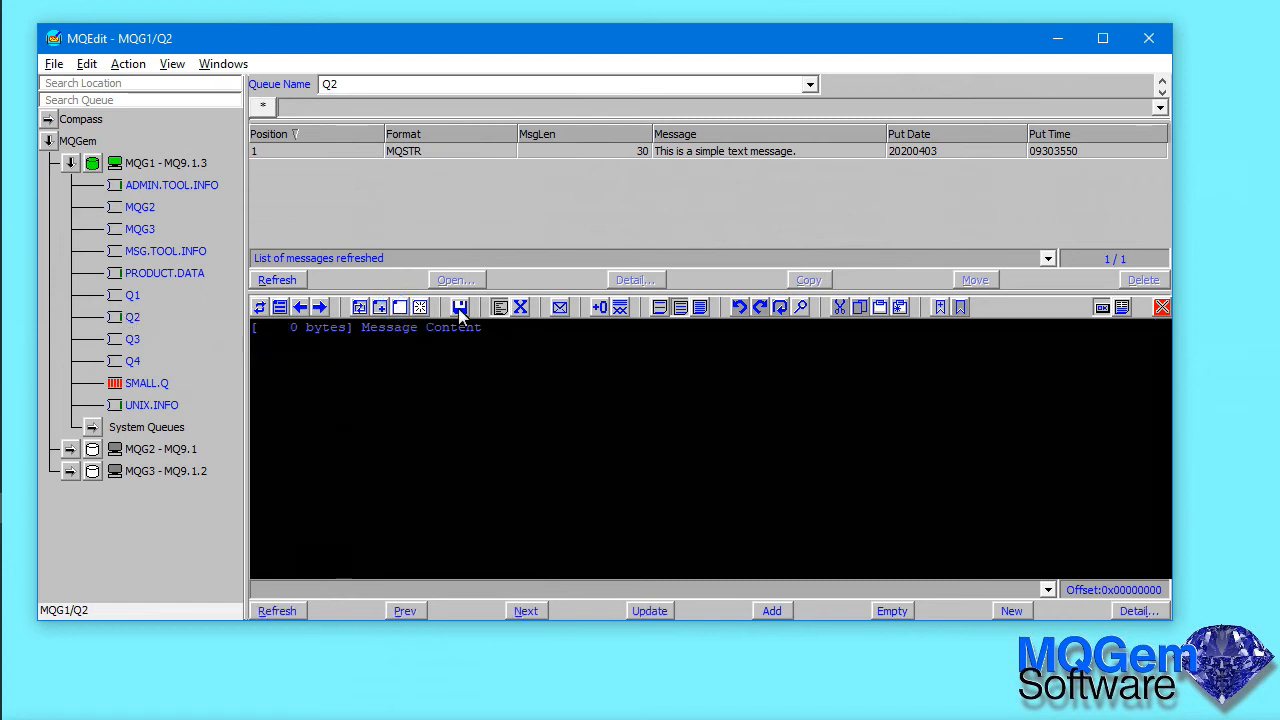
double_click(532, 374)
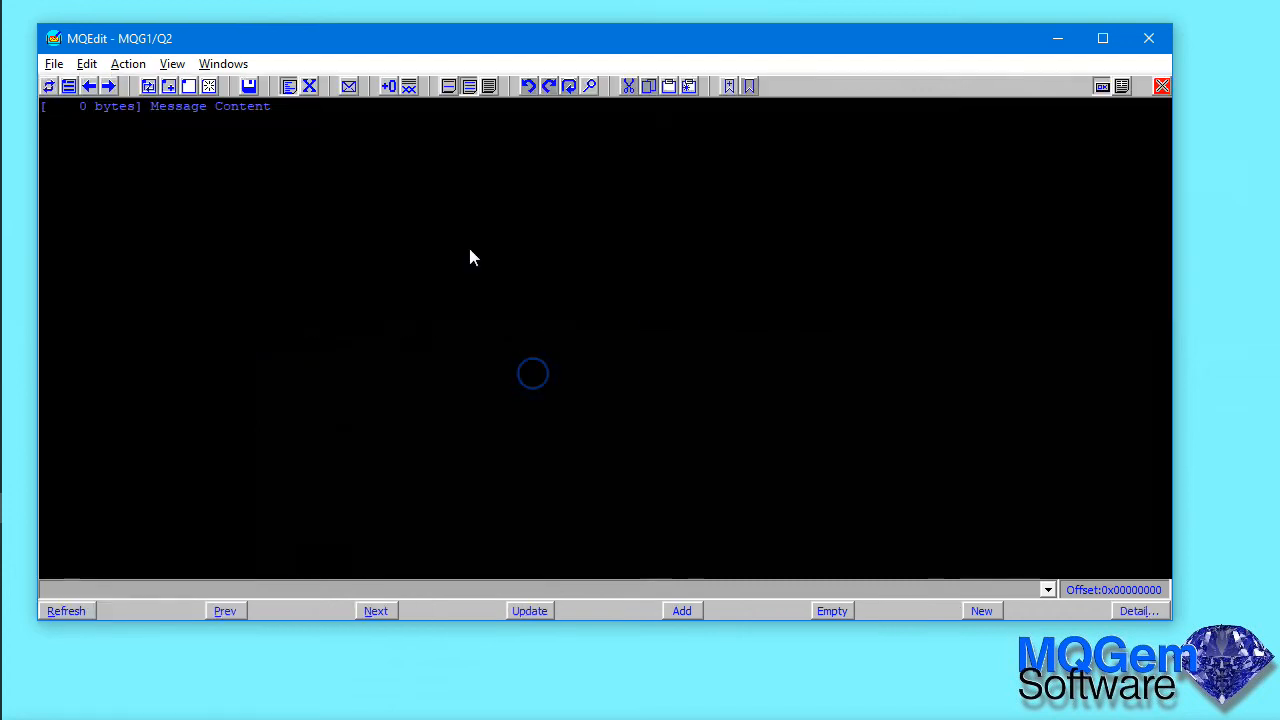
Display the message descriptor and enter "This is a simple text message" as the content of the empty message.
left_click(349, 88)
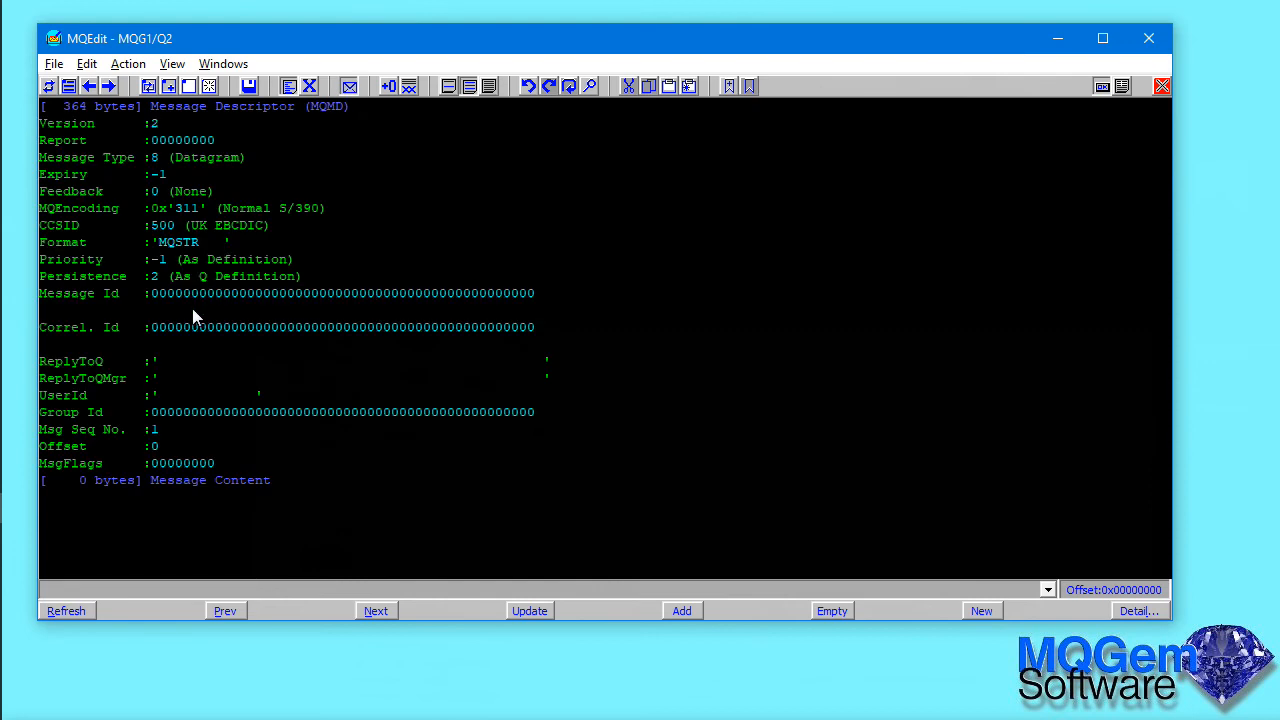
left_click(191, 495)
type("This is a simple ")
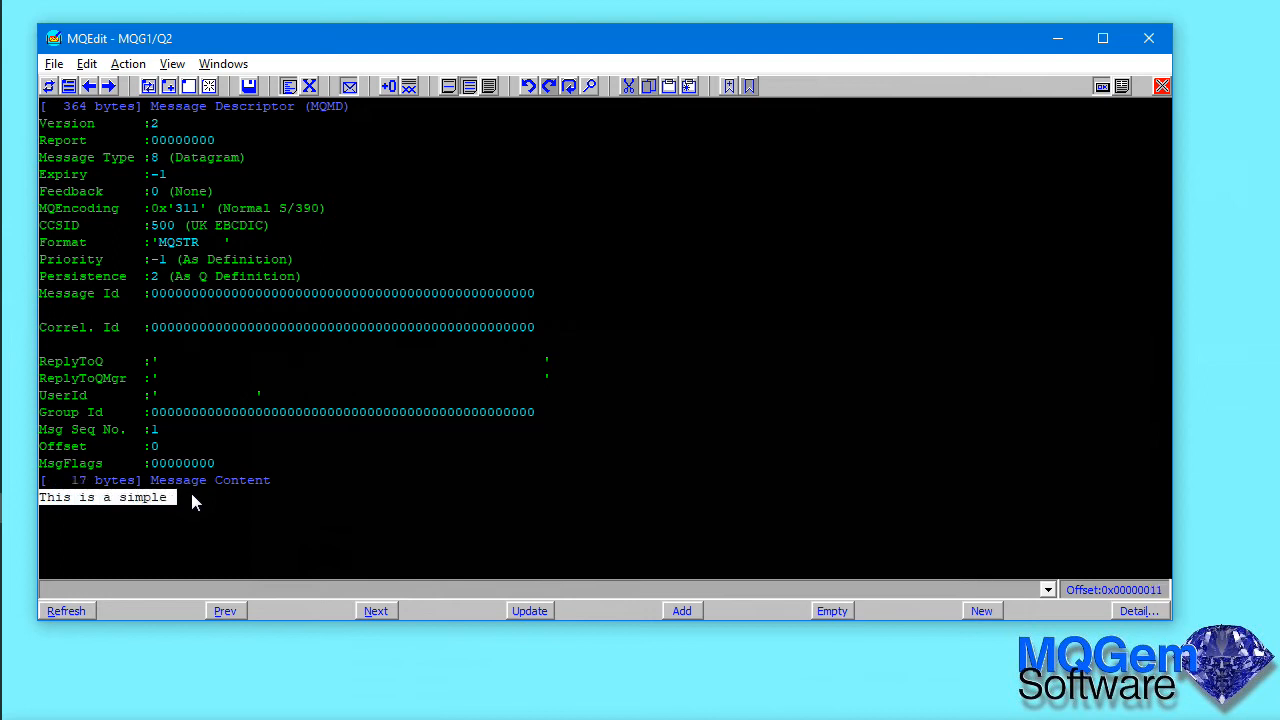
type("test message")
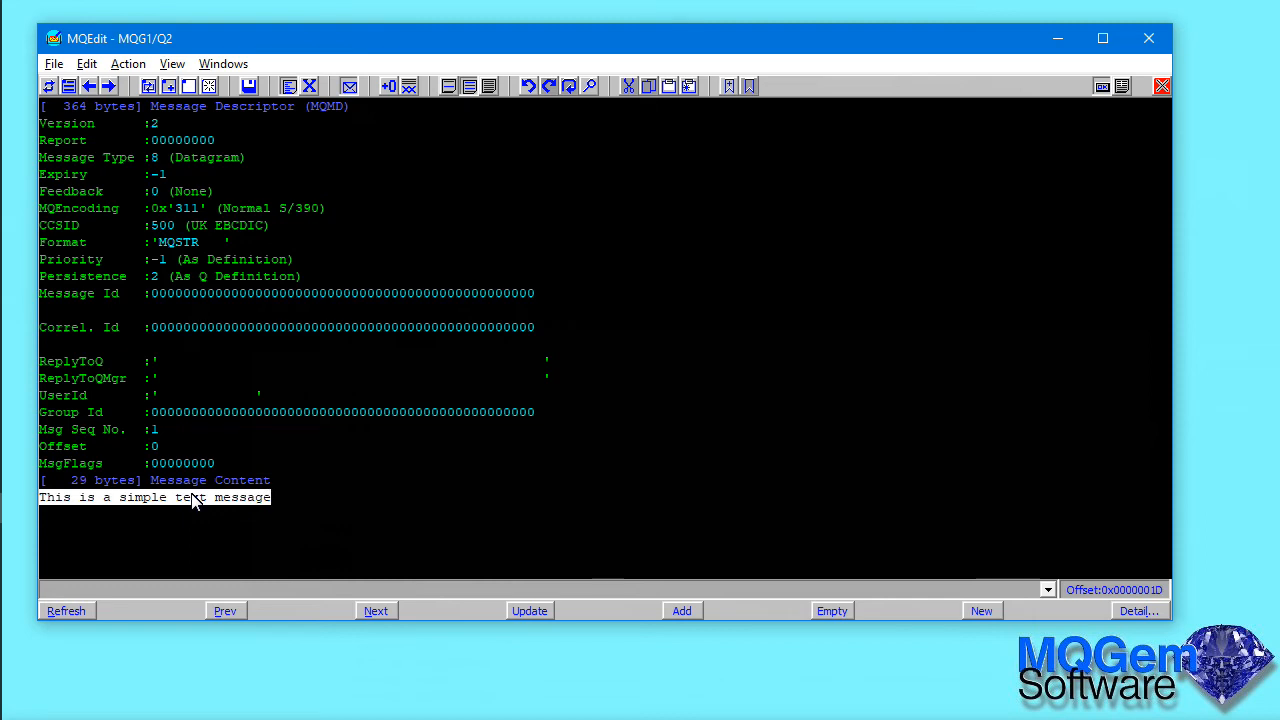
Show the message content in hexadecimal and add the message to queue Q2, confirming the addition.
left_click(308, 87)
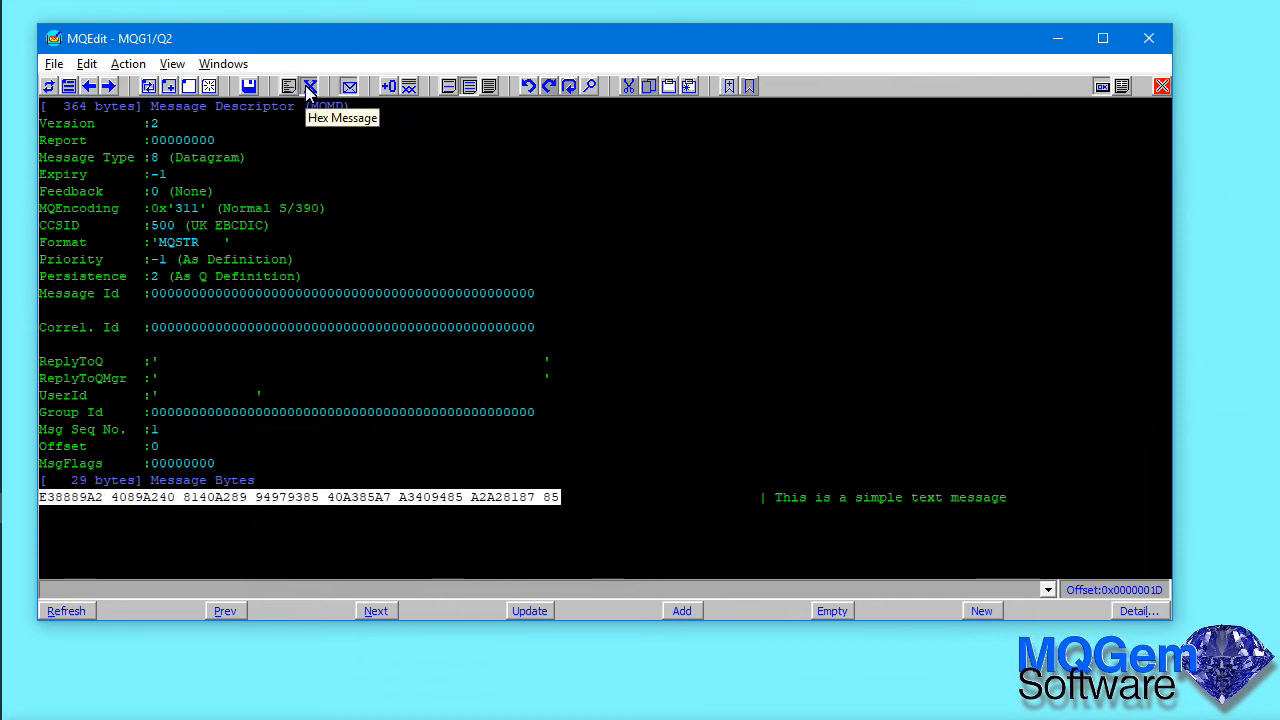
left_click(681, 614)
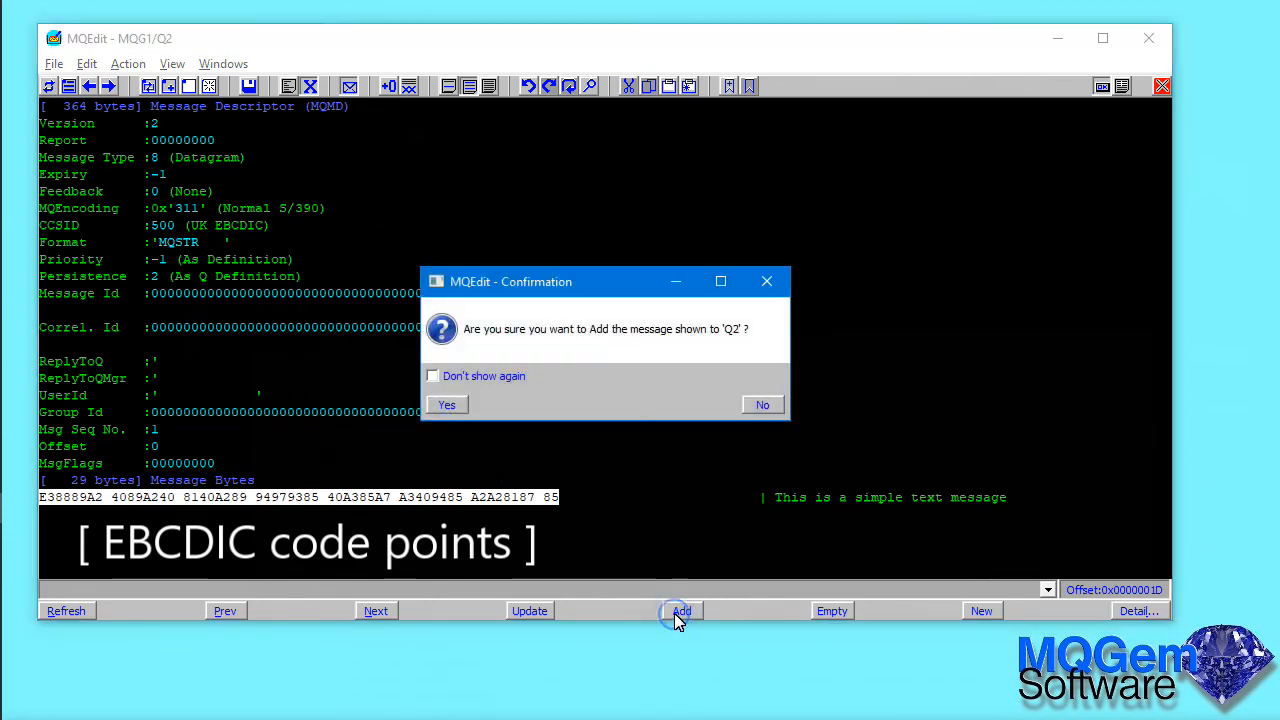
left_click(455, 407)
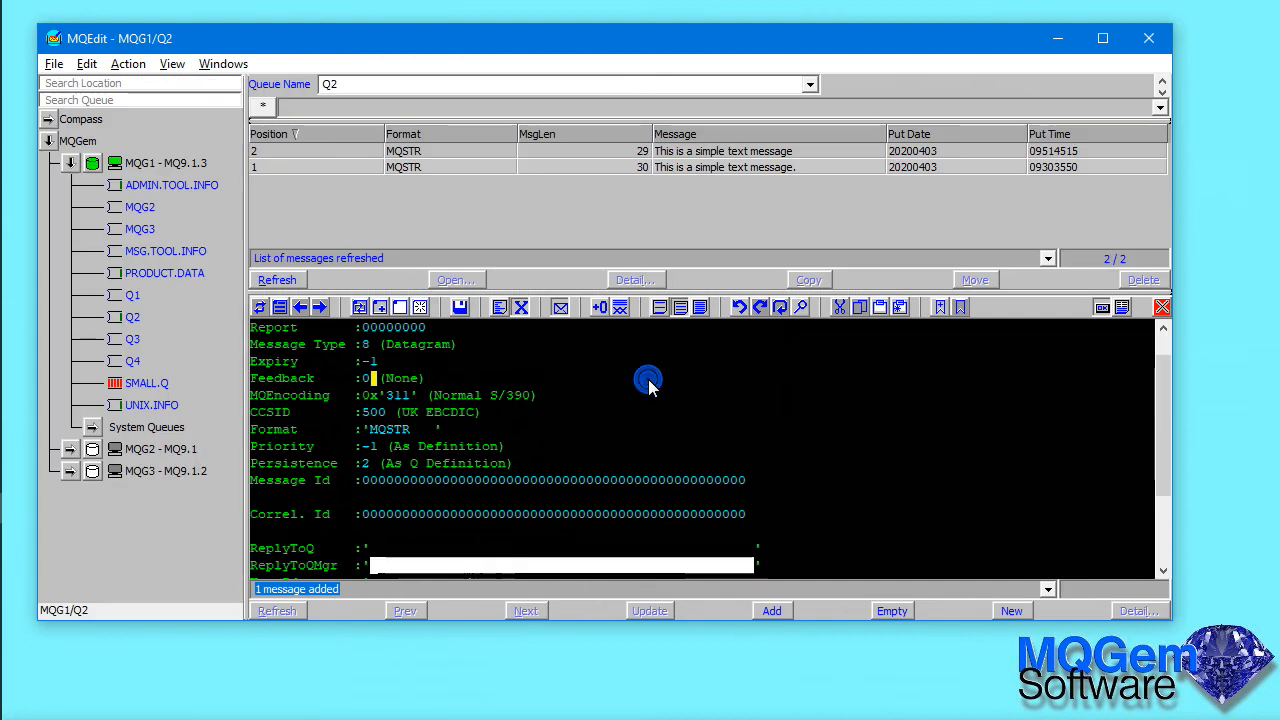
Turn on conversion for Q2's message list and display the position 1 message in the expanded editor.
right_click(489, 216)
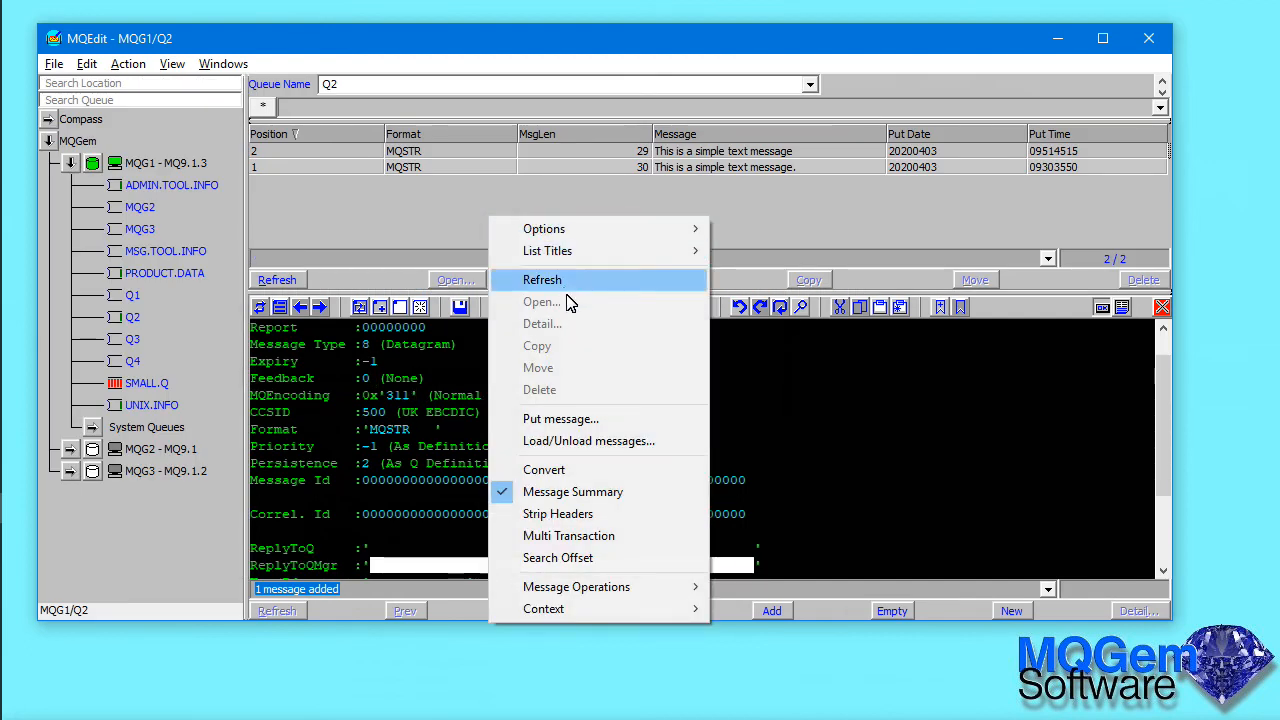
left_click(549, 476)
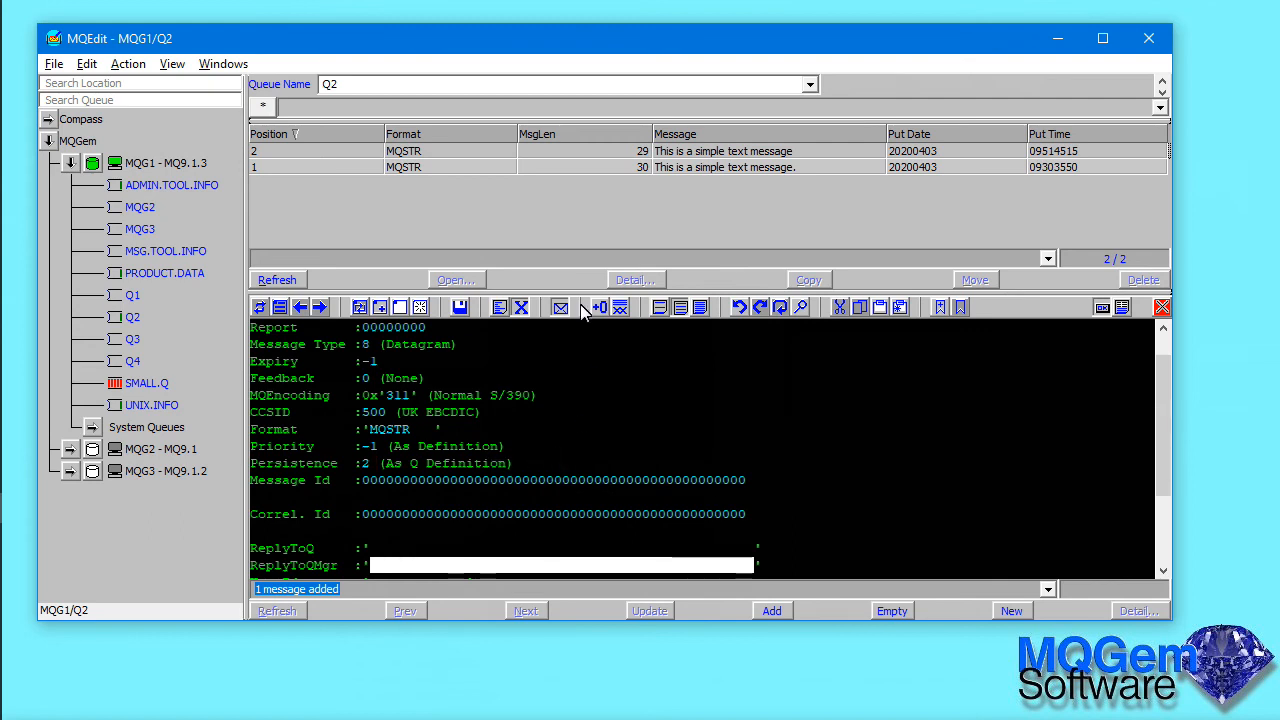
left_click(561, 167)
double_click(665, 394)
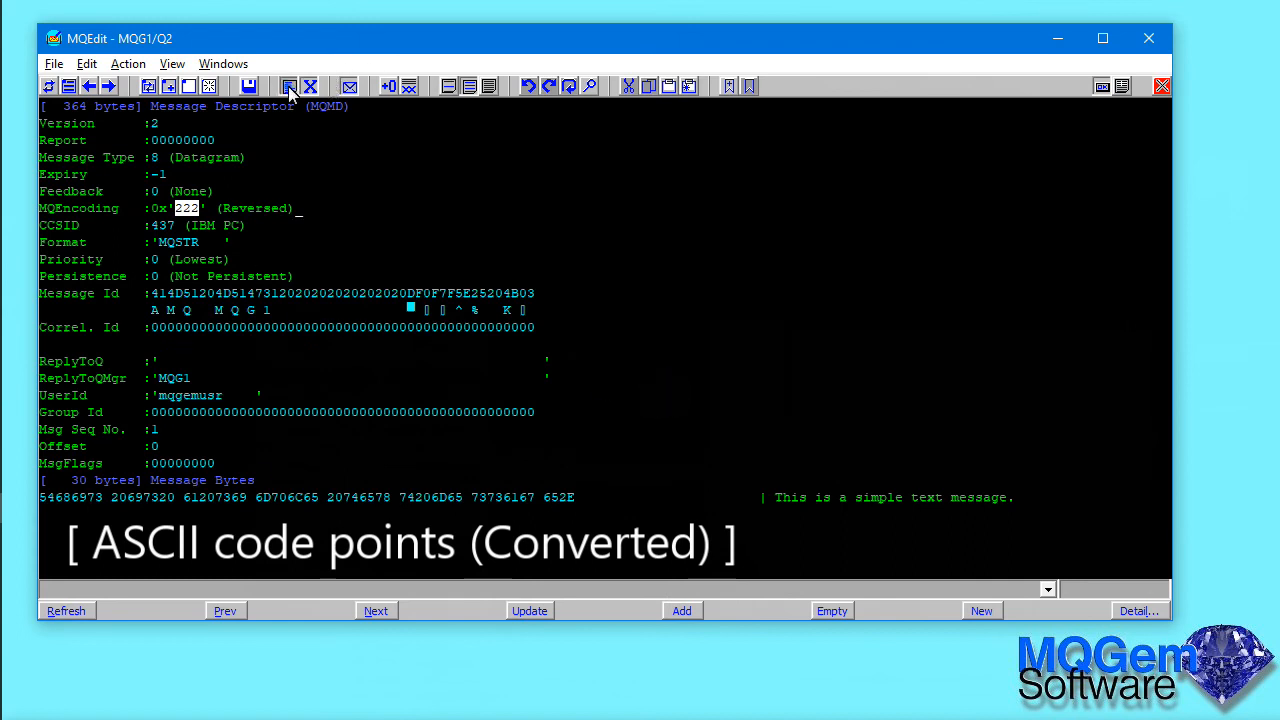
Switch the message content to character display and try to delete its final period, declining to edit the converted version.
left_click(288, 86)
left_click(273, 497)
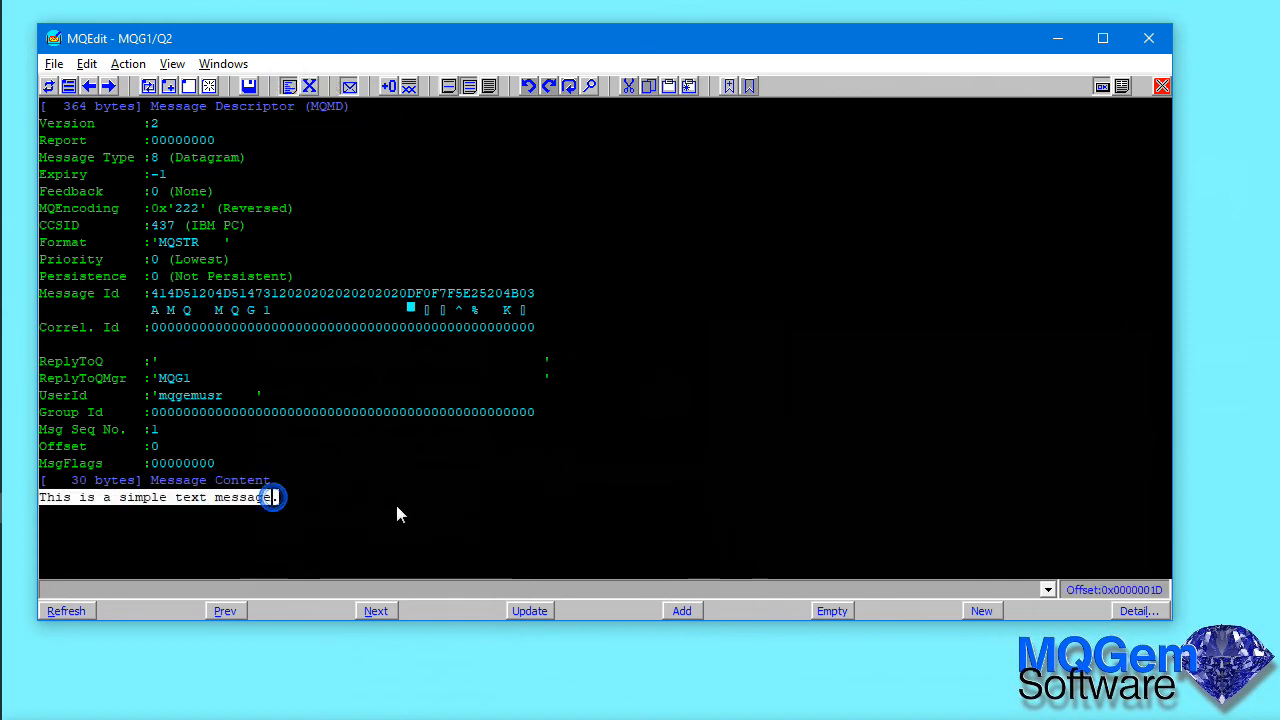
key("BackSpace")
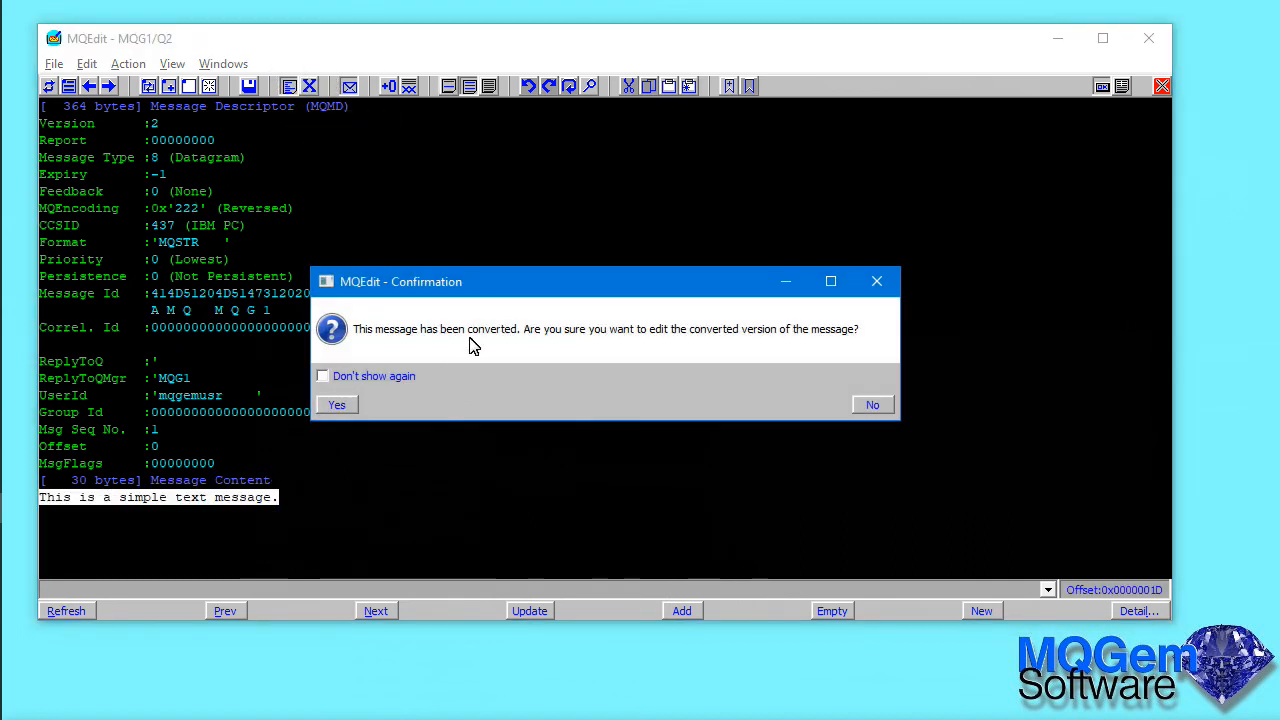
left_click(872, 405)
Turn off conversion for the displayed message.
right_click(529, 224)
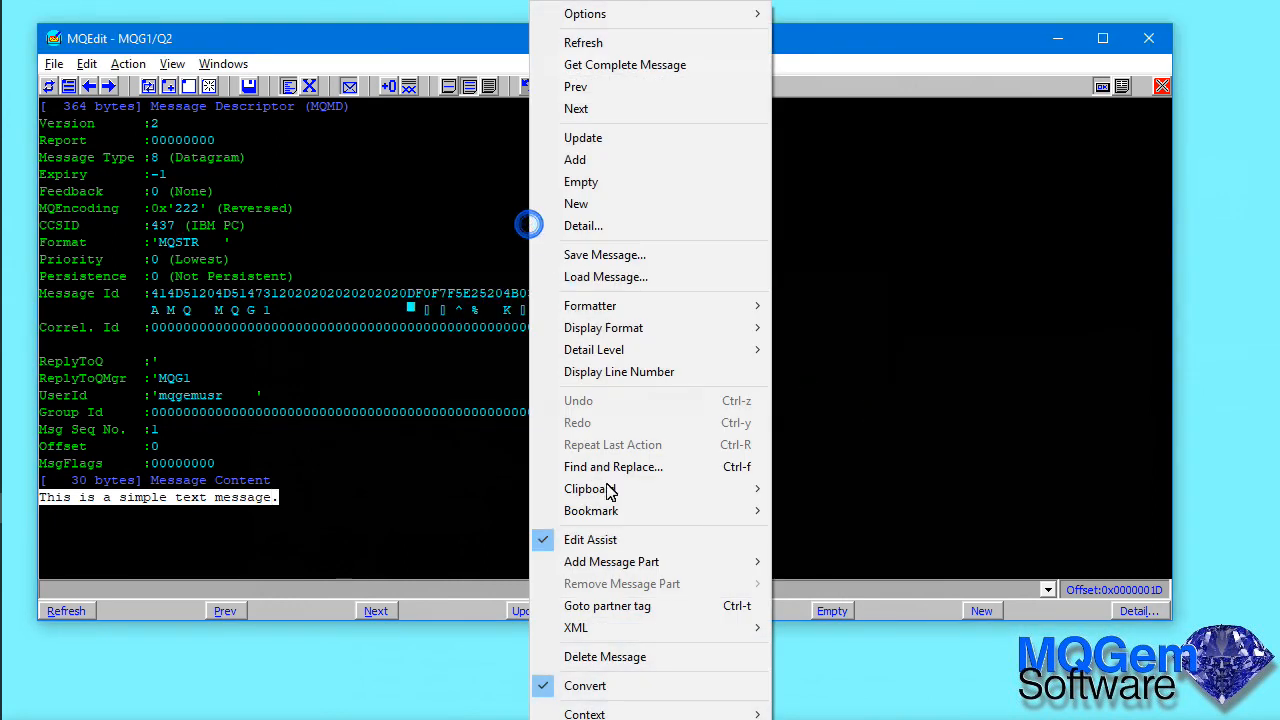
left_click(586, 685)
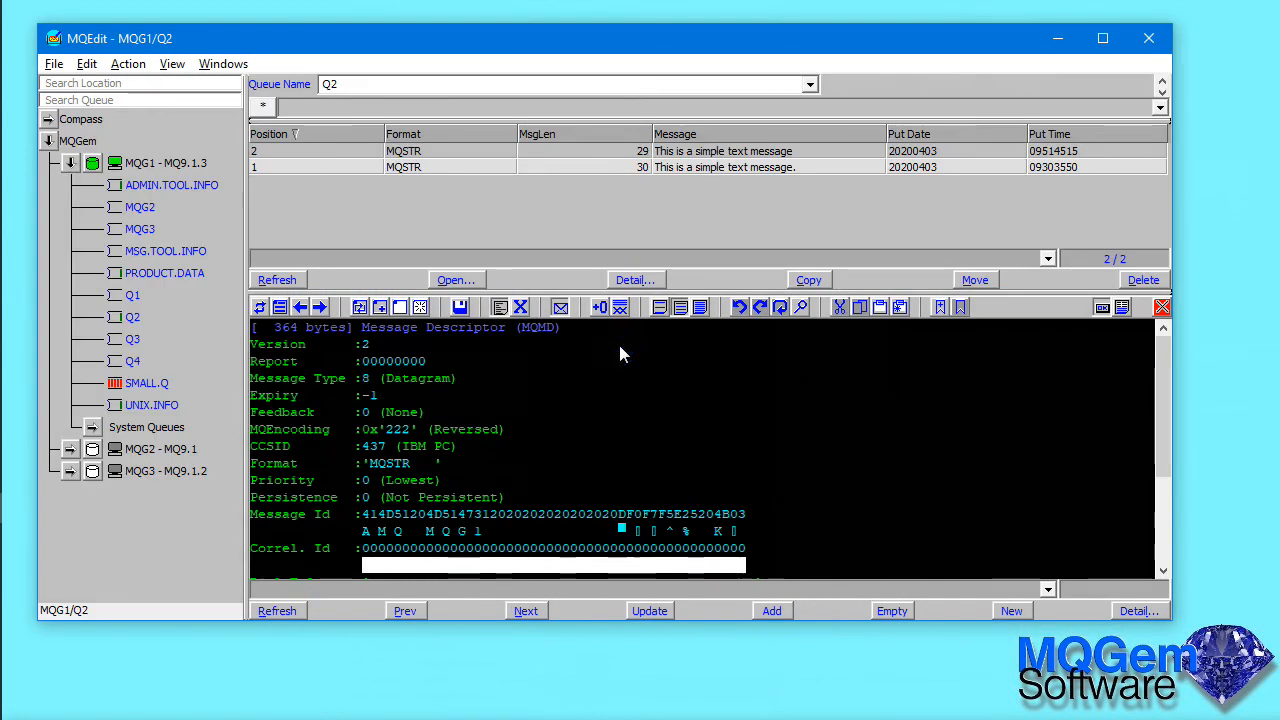